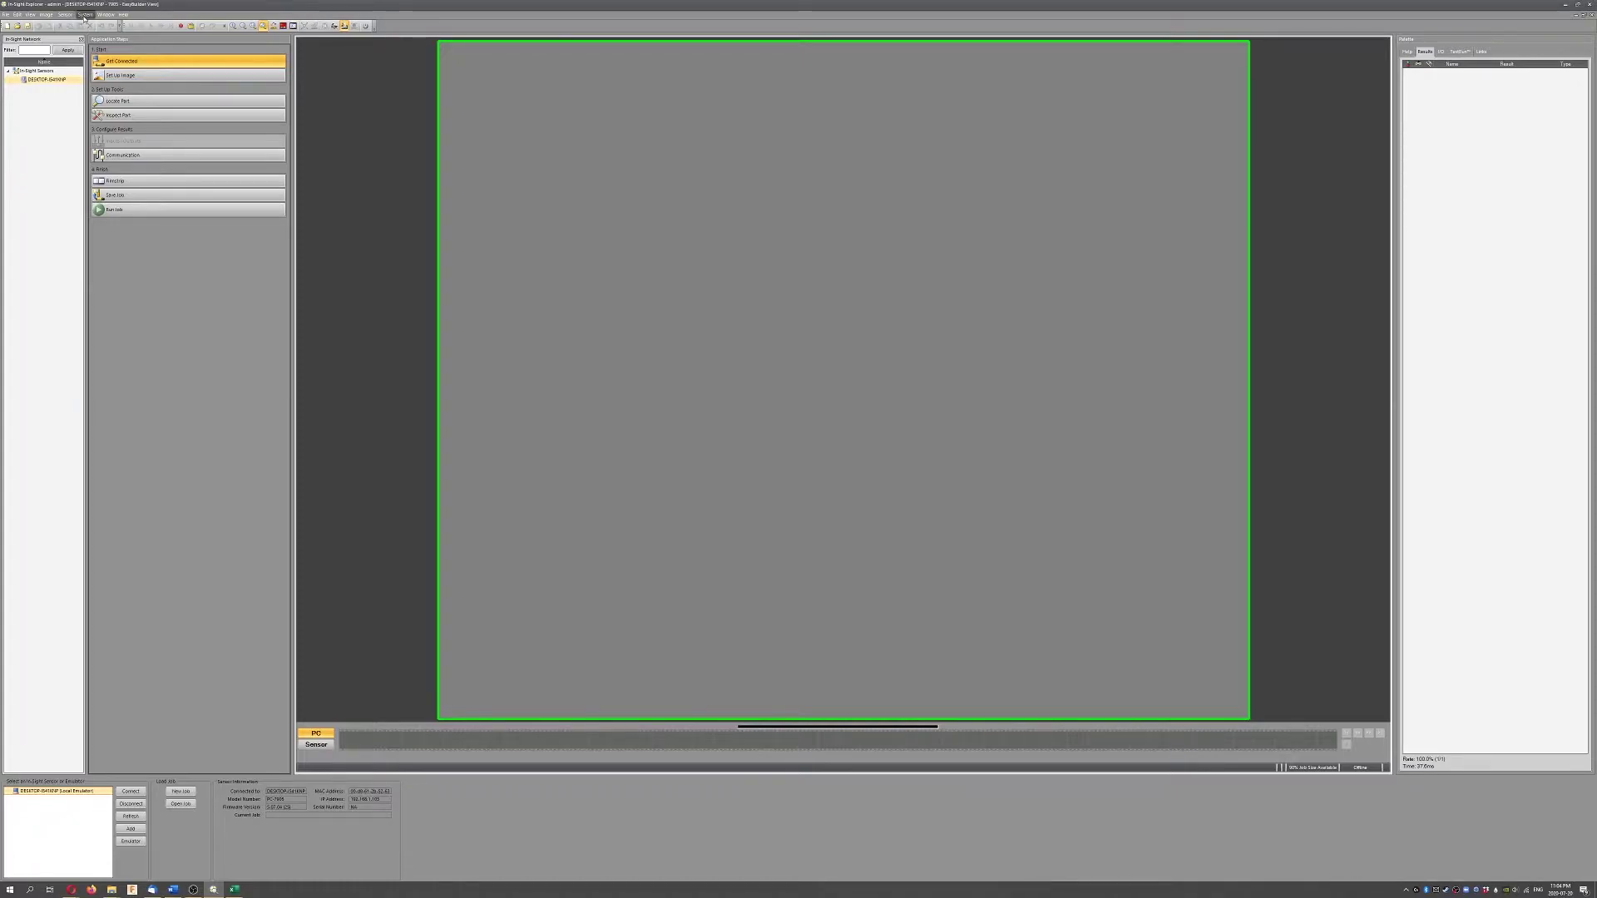
- Open the Add Sensor/Device to Network dialog and select the is7402 camera
click(84, 16)
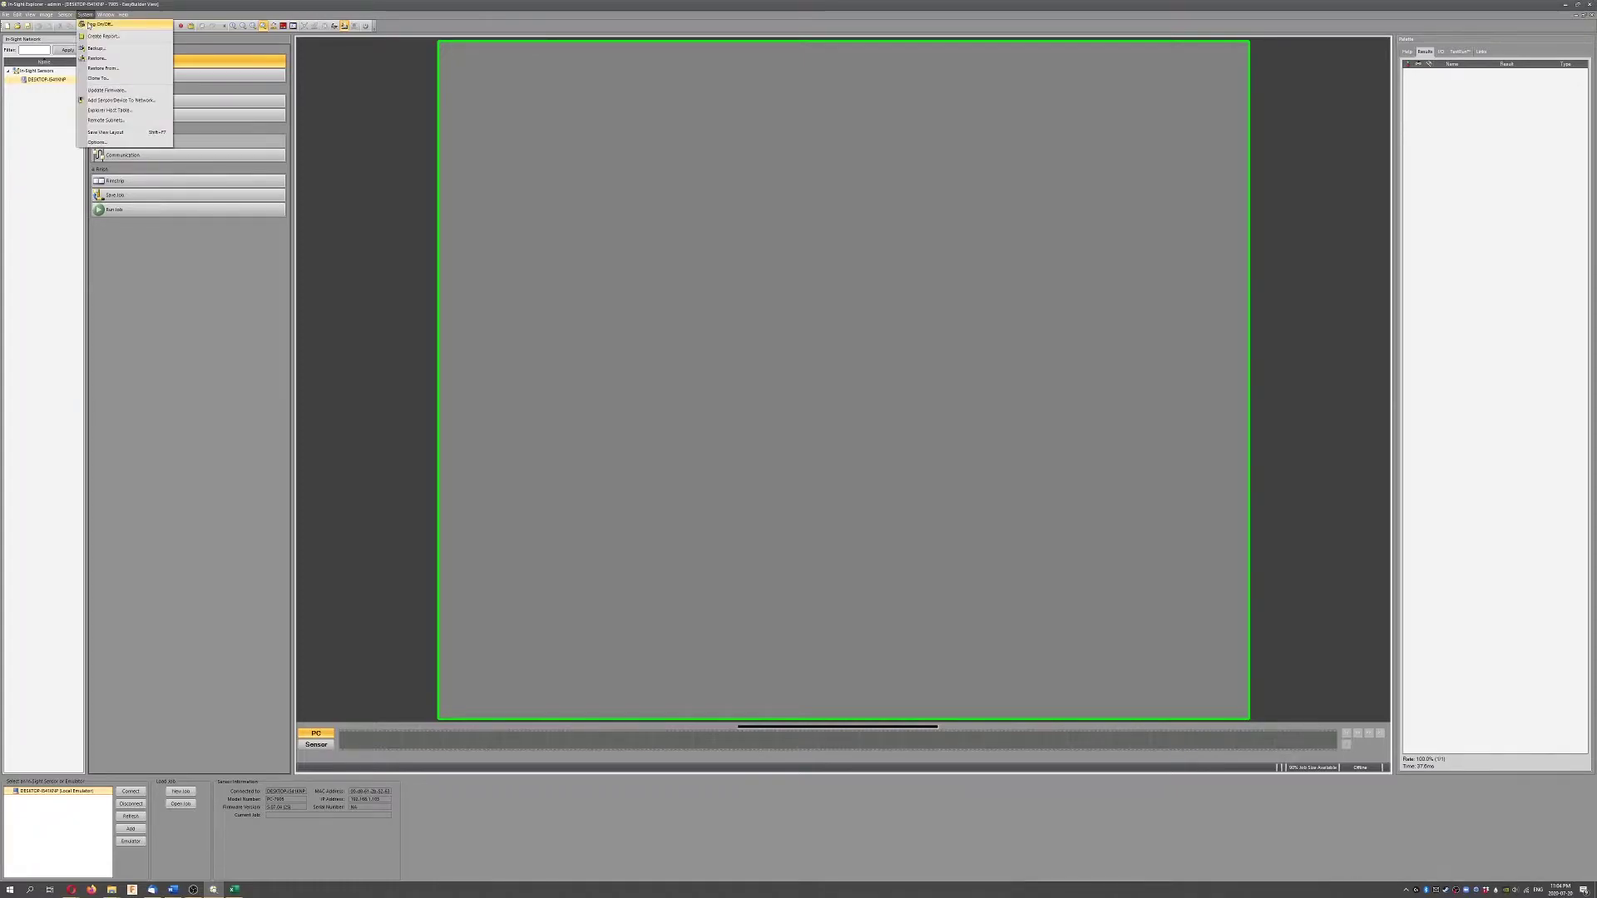
click(149, 103)
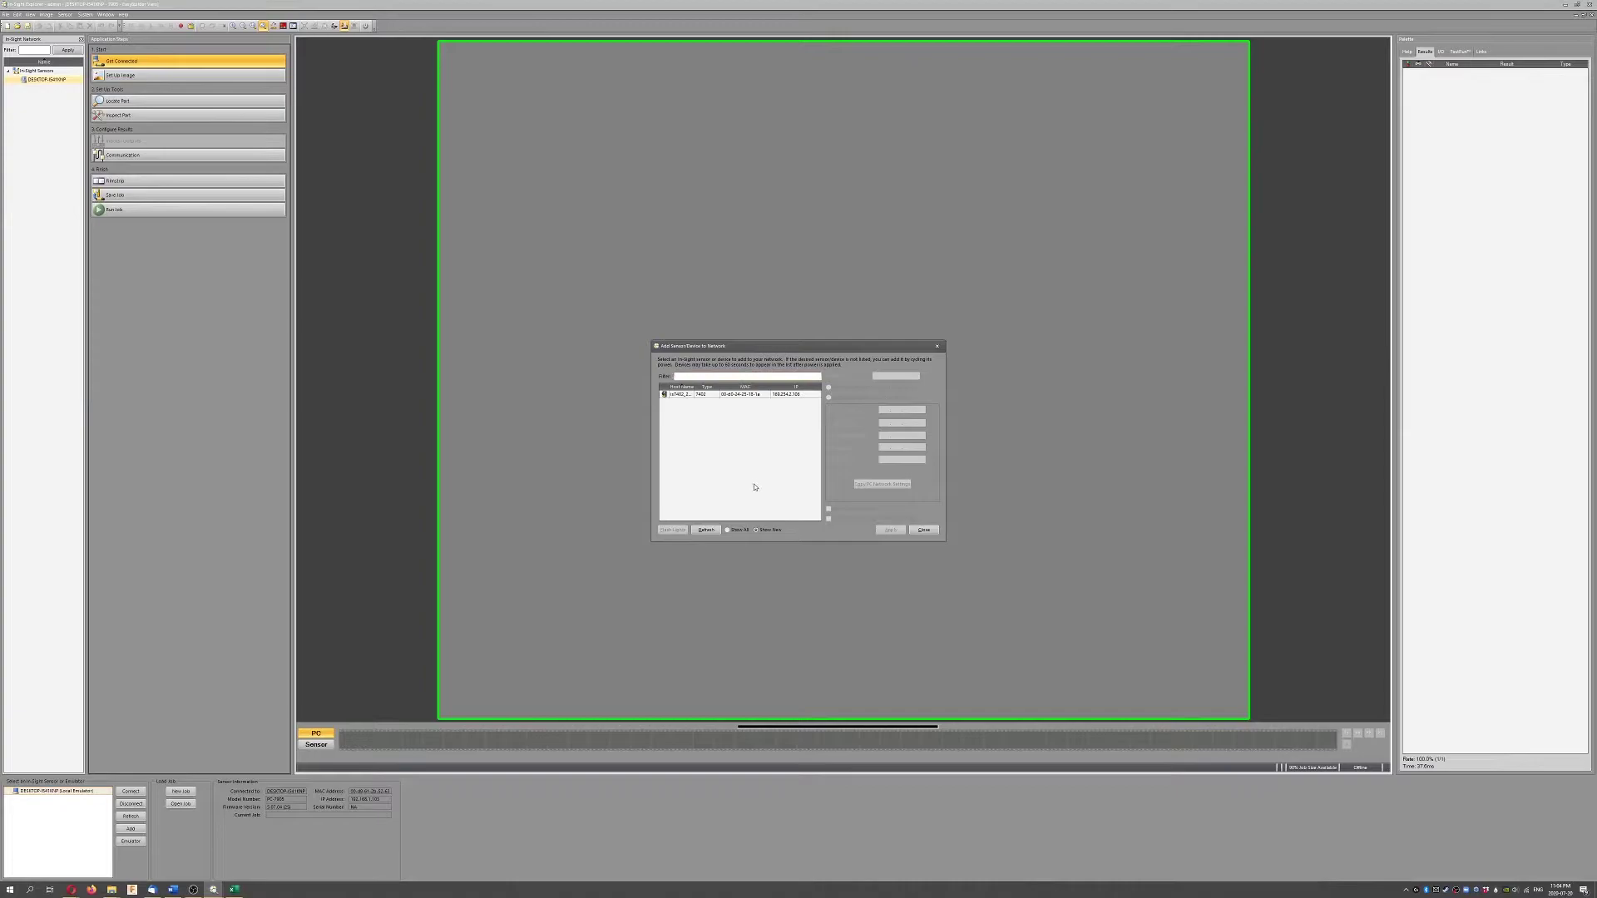
click(700, 395)
- Show all devices, refresh the list and set the is7402 camera to fixed network settings
click(734, 533)
click(705, 529)
click(680, 398)
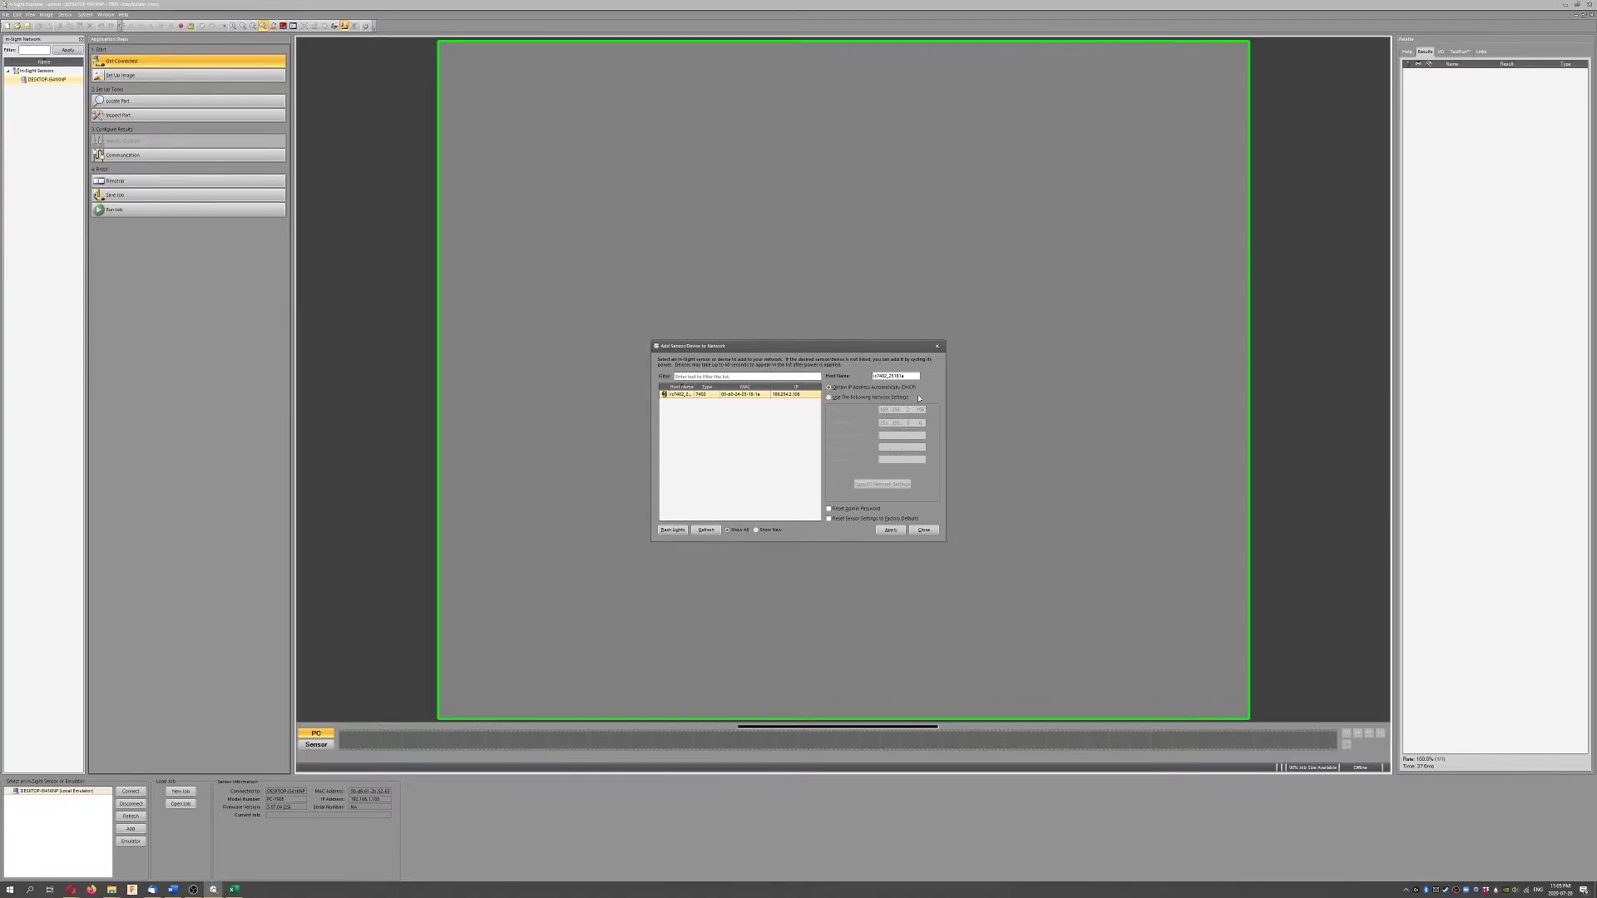
click(830, 398)
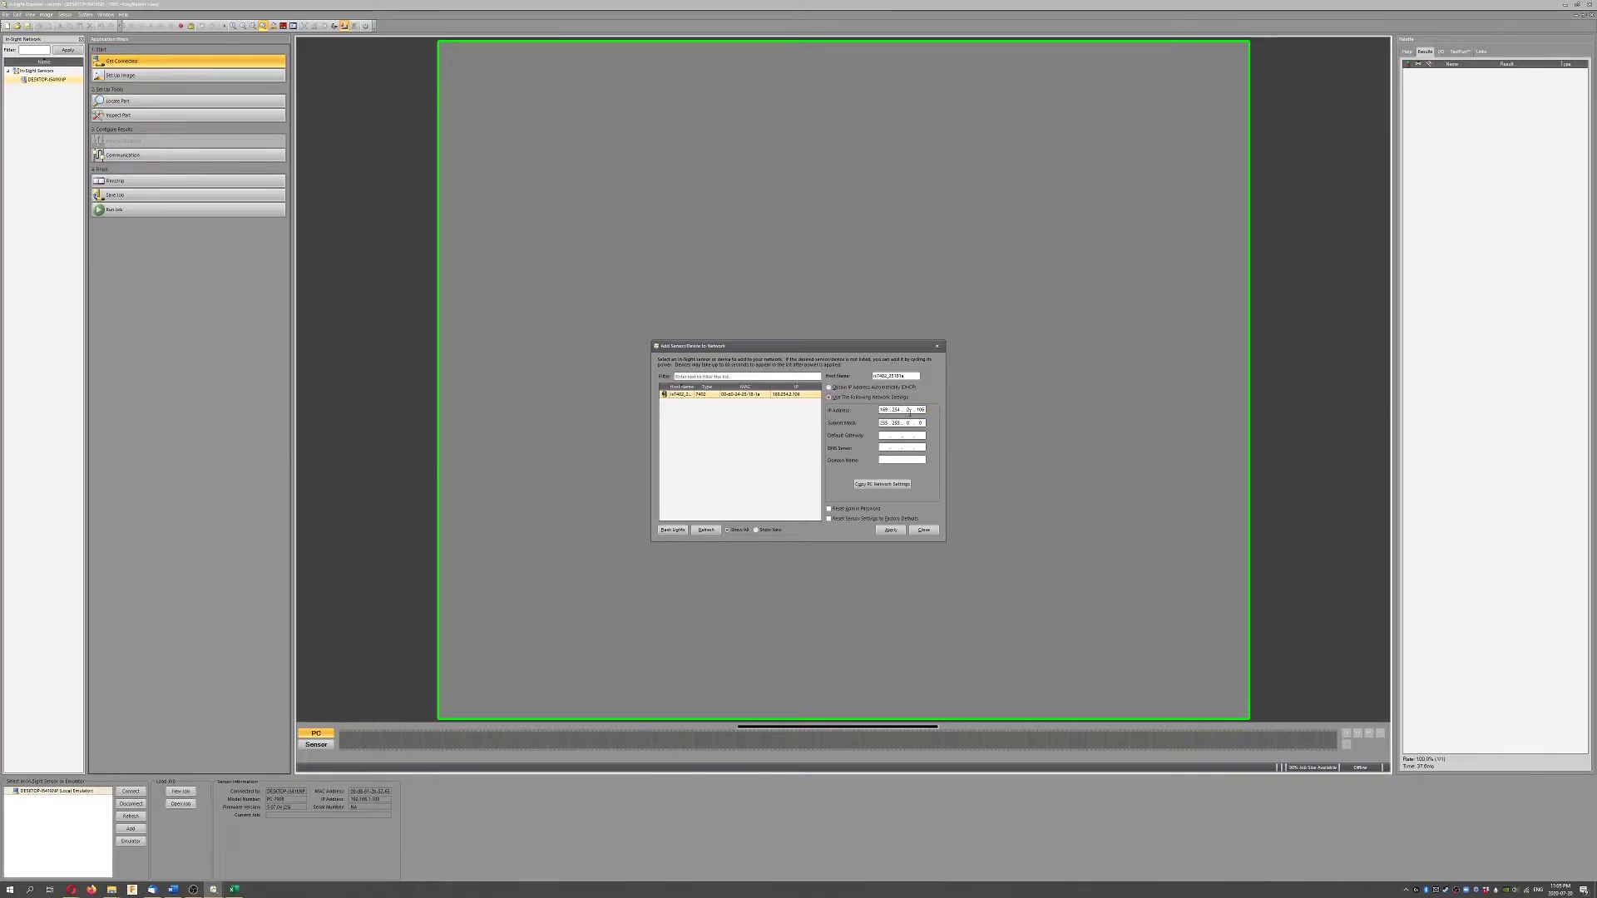
key(super)
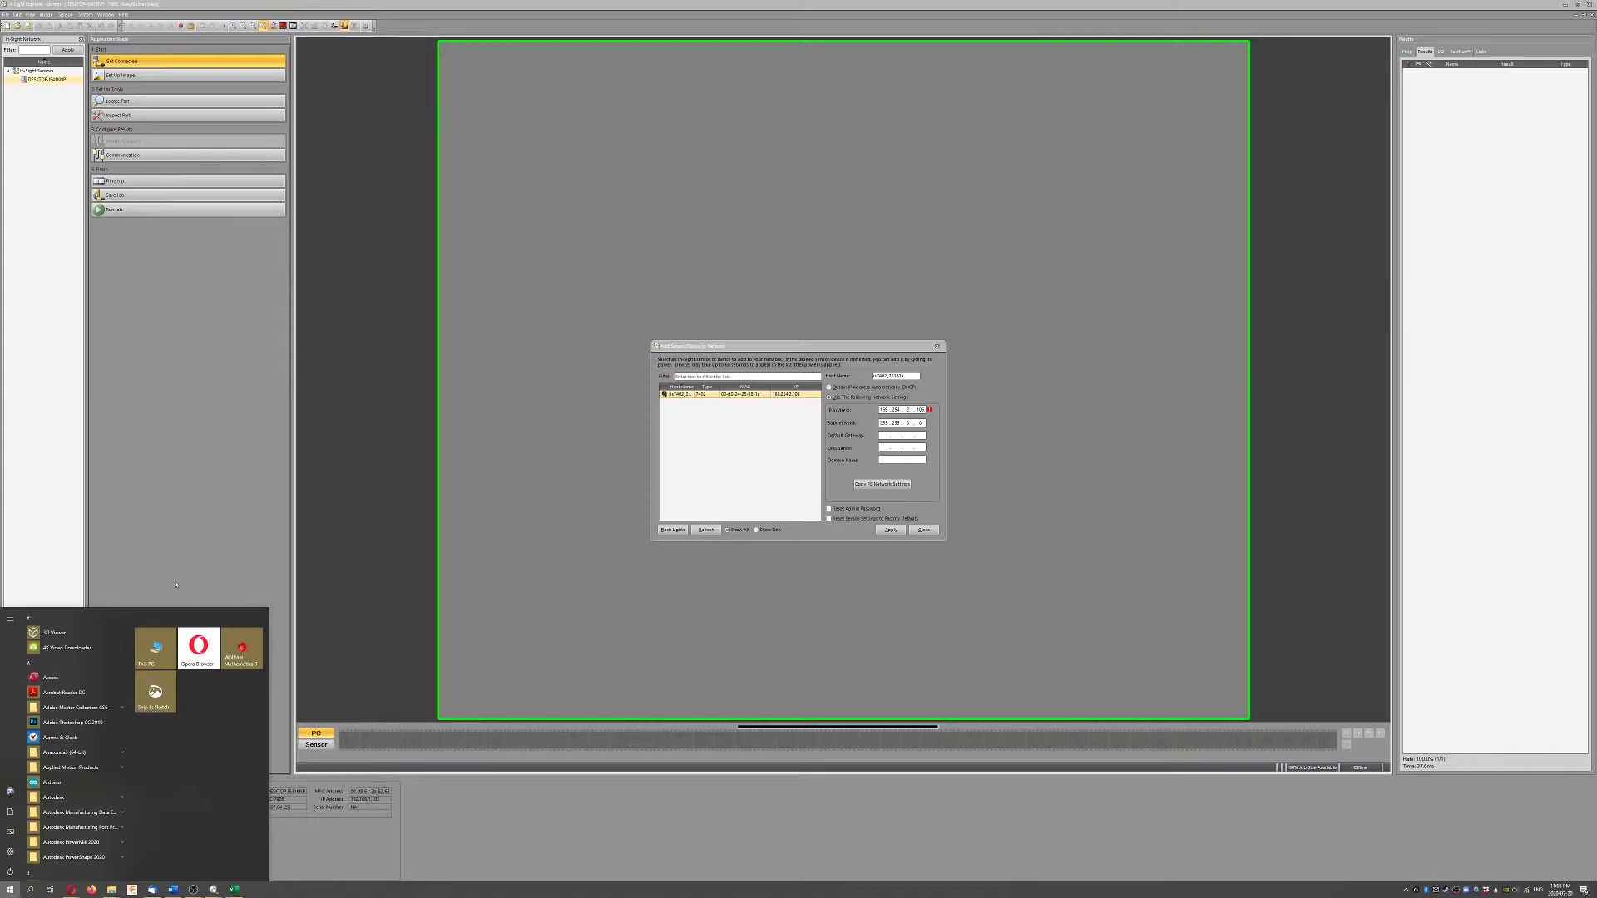
- Launch Command Prompt via cmd and move its window clear of the dialog
click(684, 580)
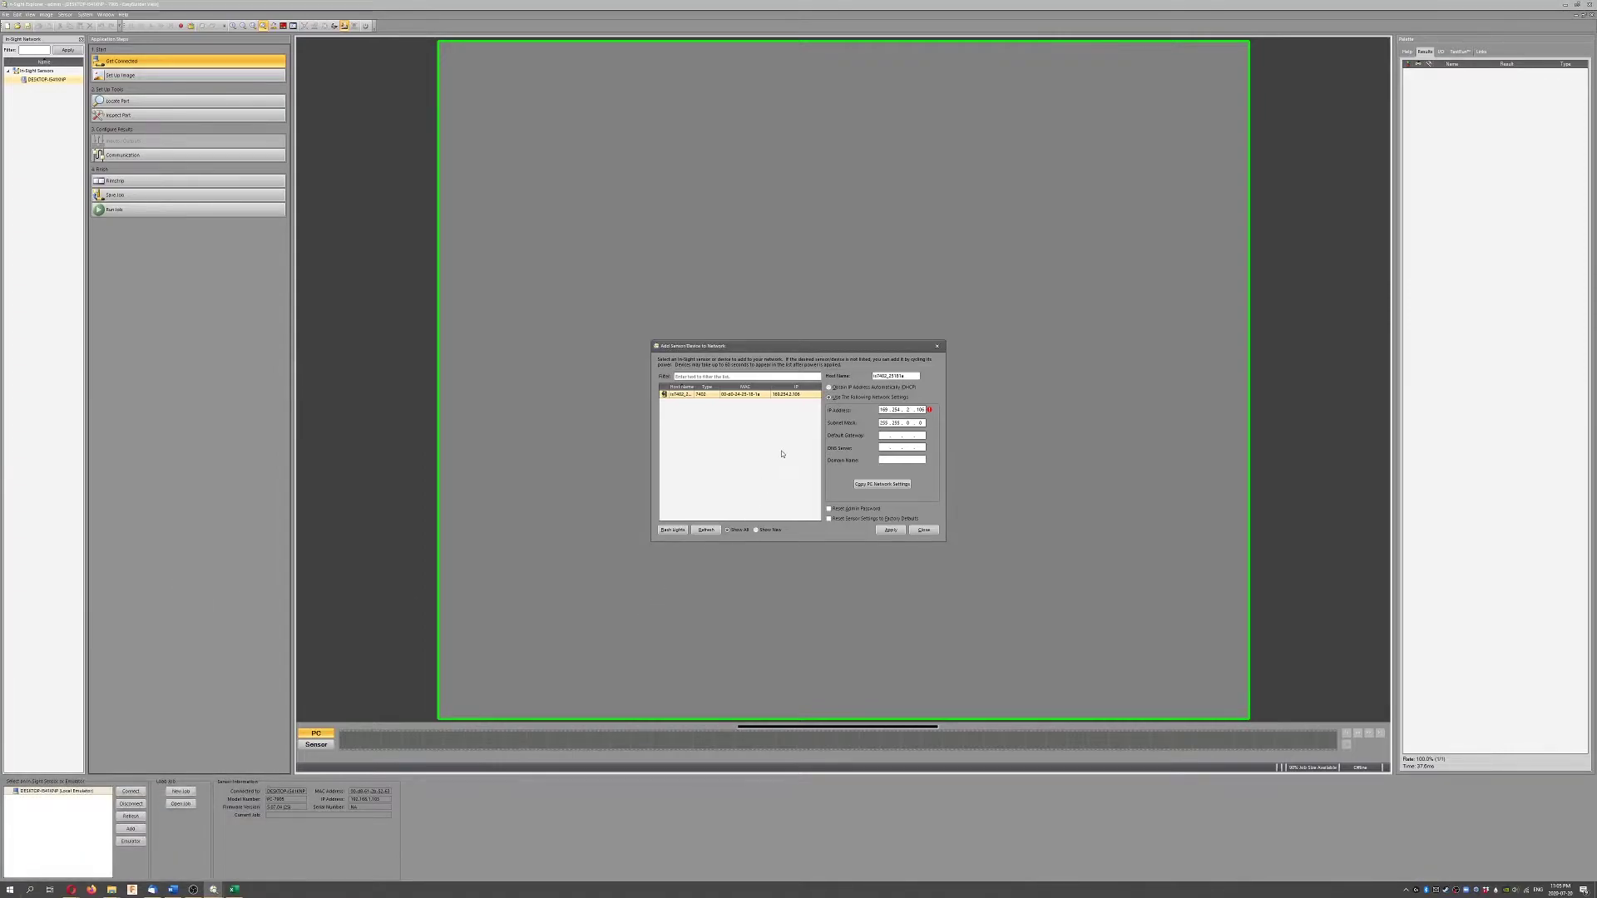
key(super)
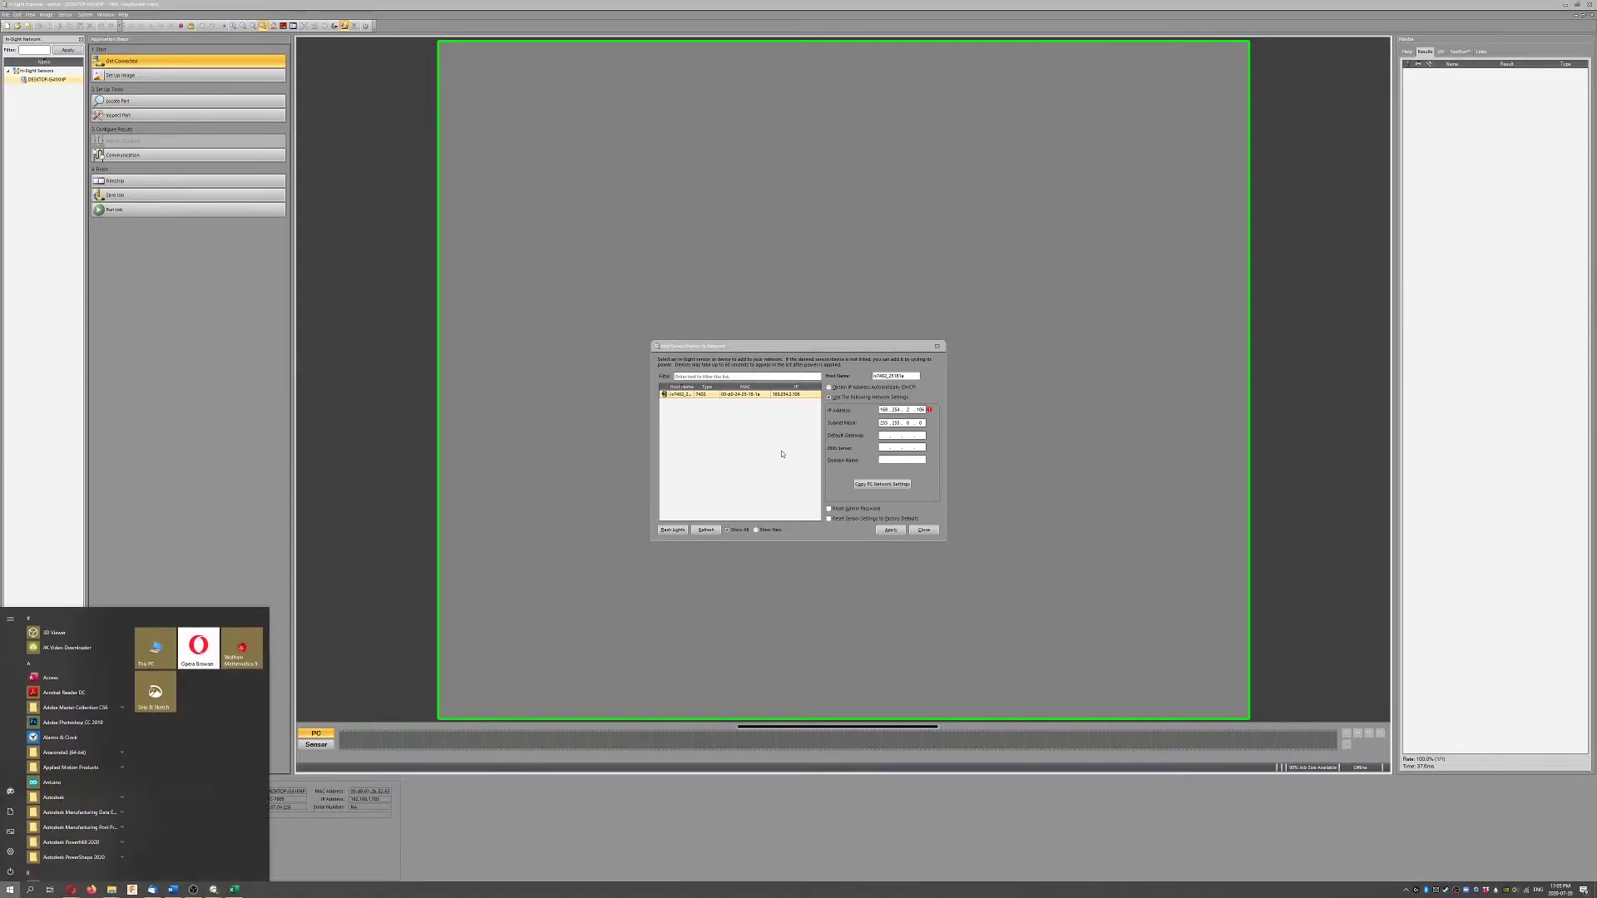
text(cmd)
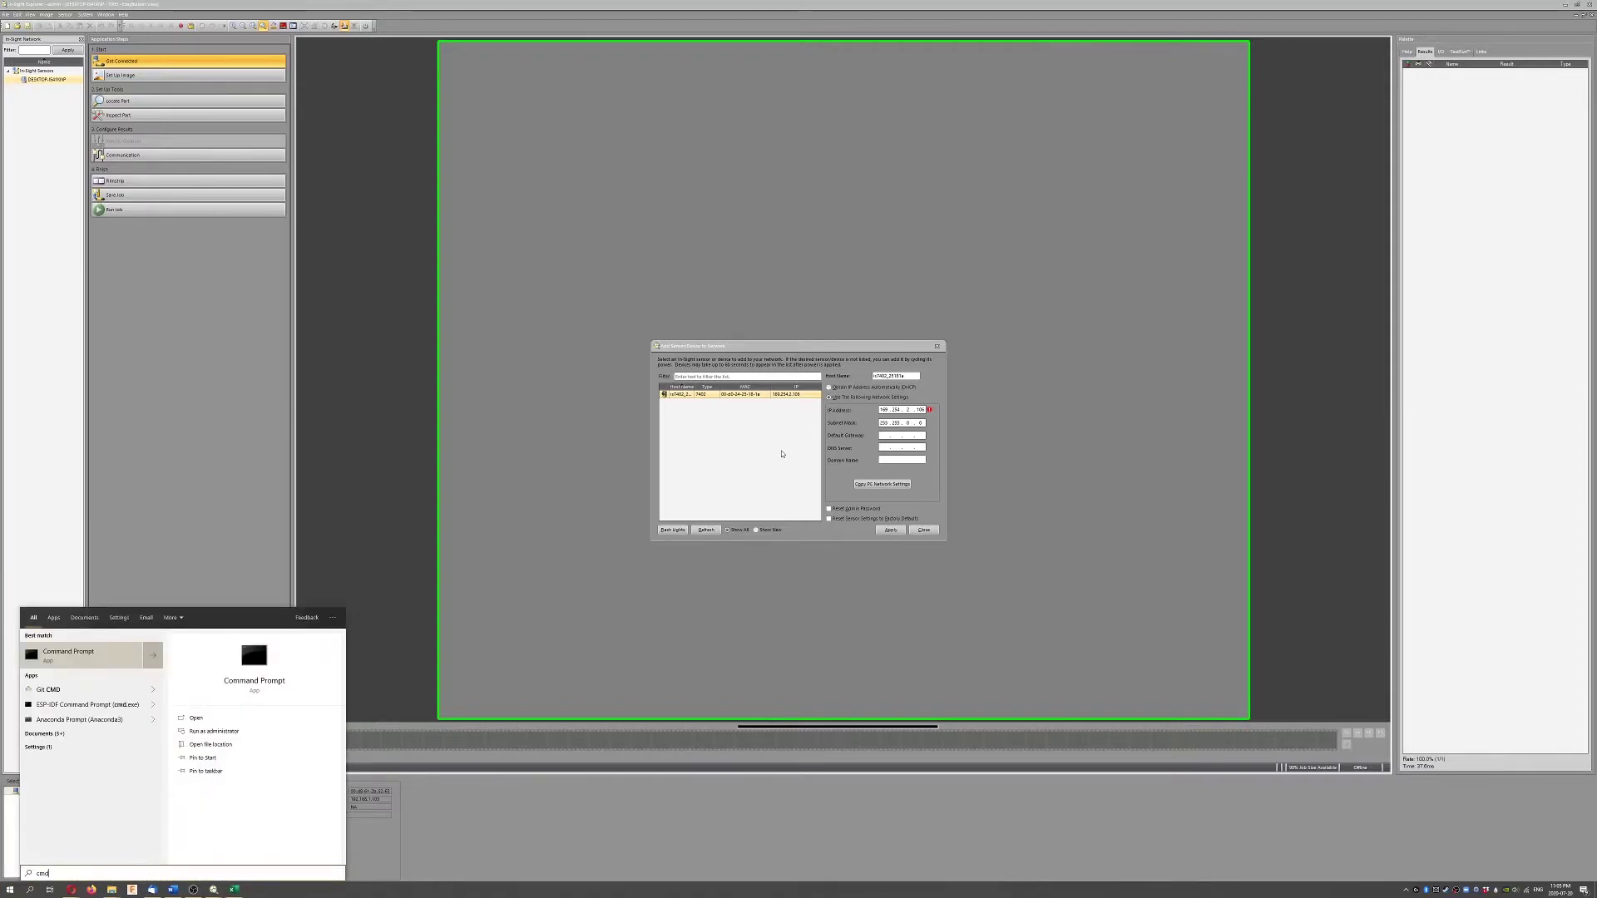
key(Return)
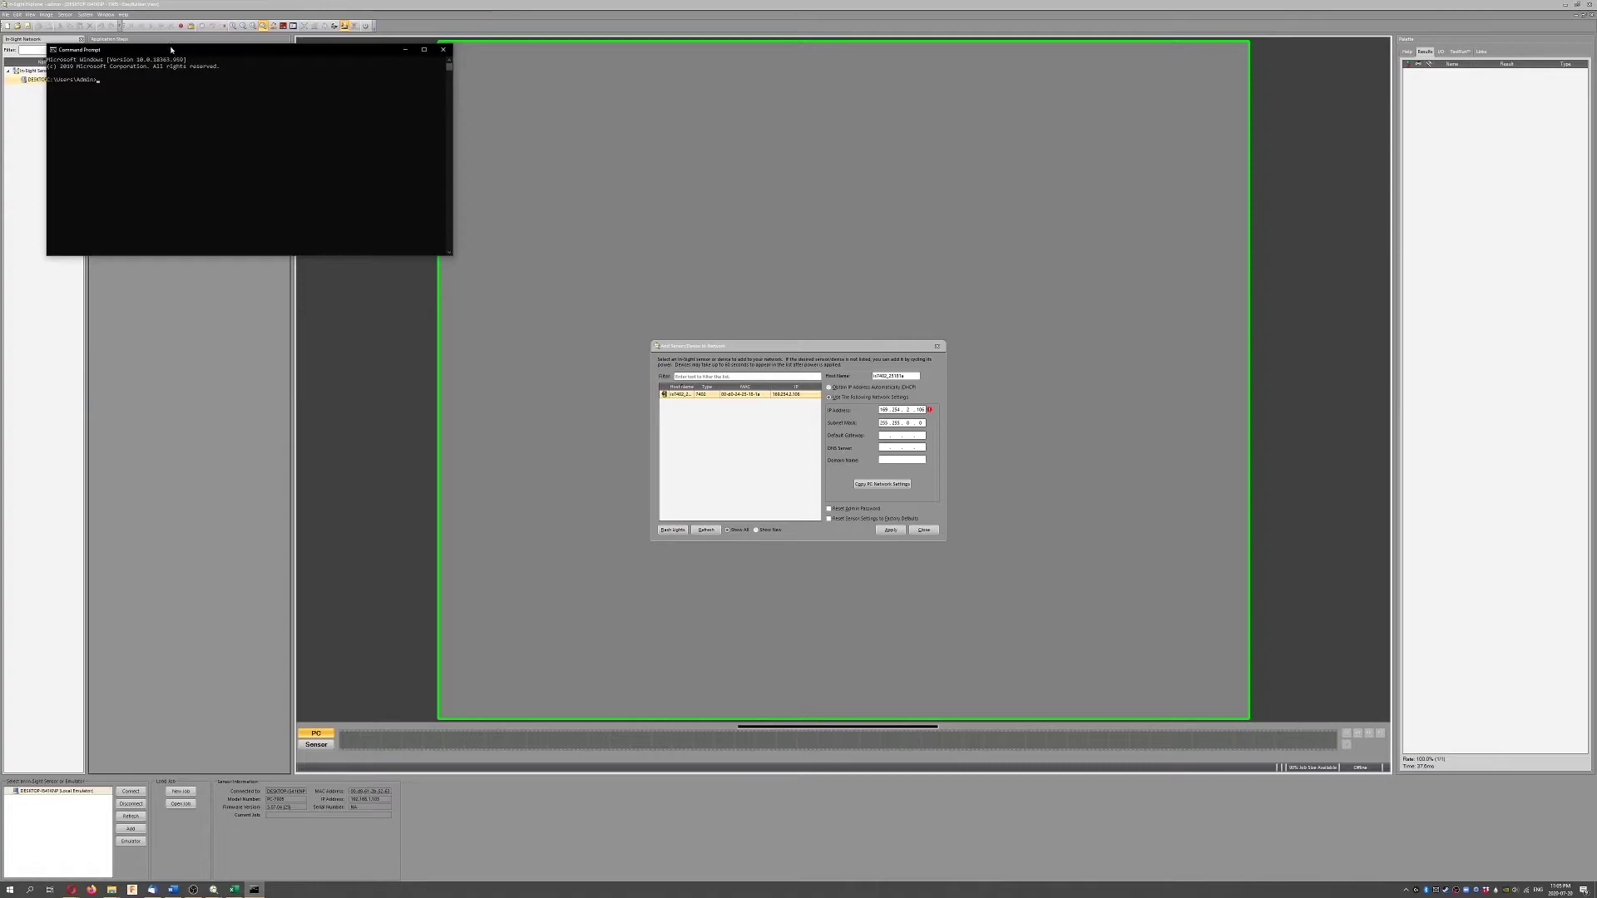
drag(171, 50, 254, 275)
- Run ipconfig to show the PC's IPv4 192.168.1.103 and subnet mask 255.255.255.0
click(266, 333)
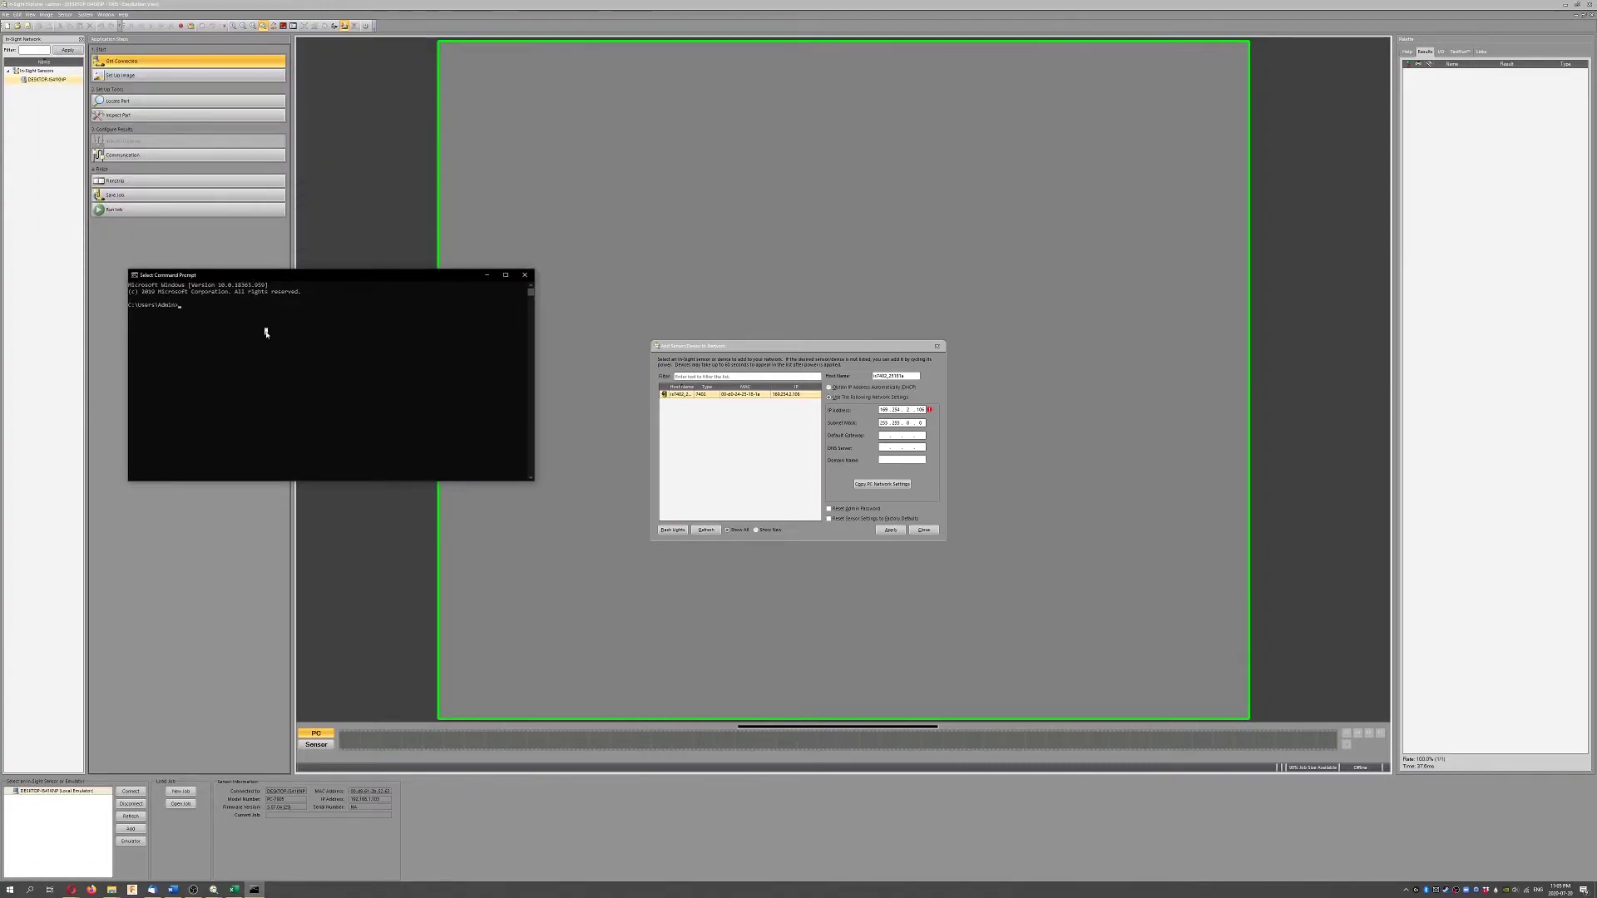
text(ipconfig)
key(Return)
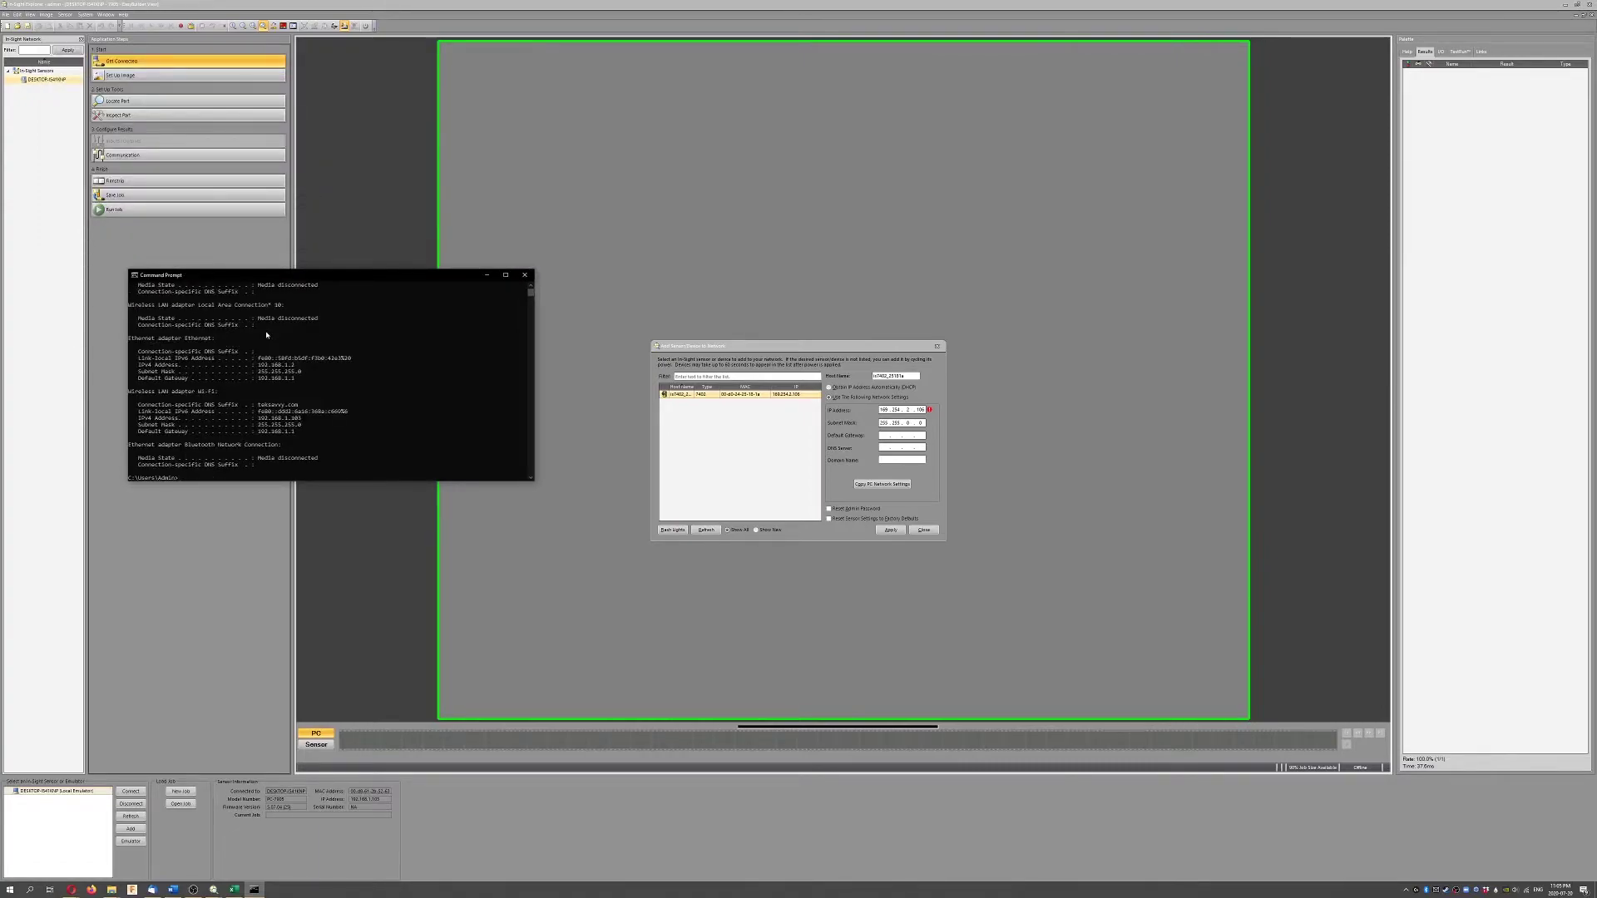
scroll(220, 329, down, 1)
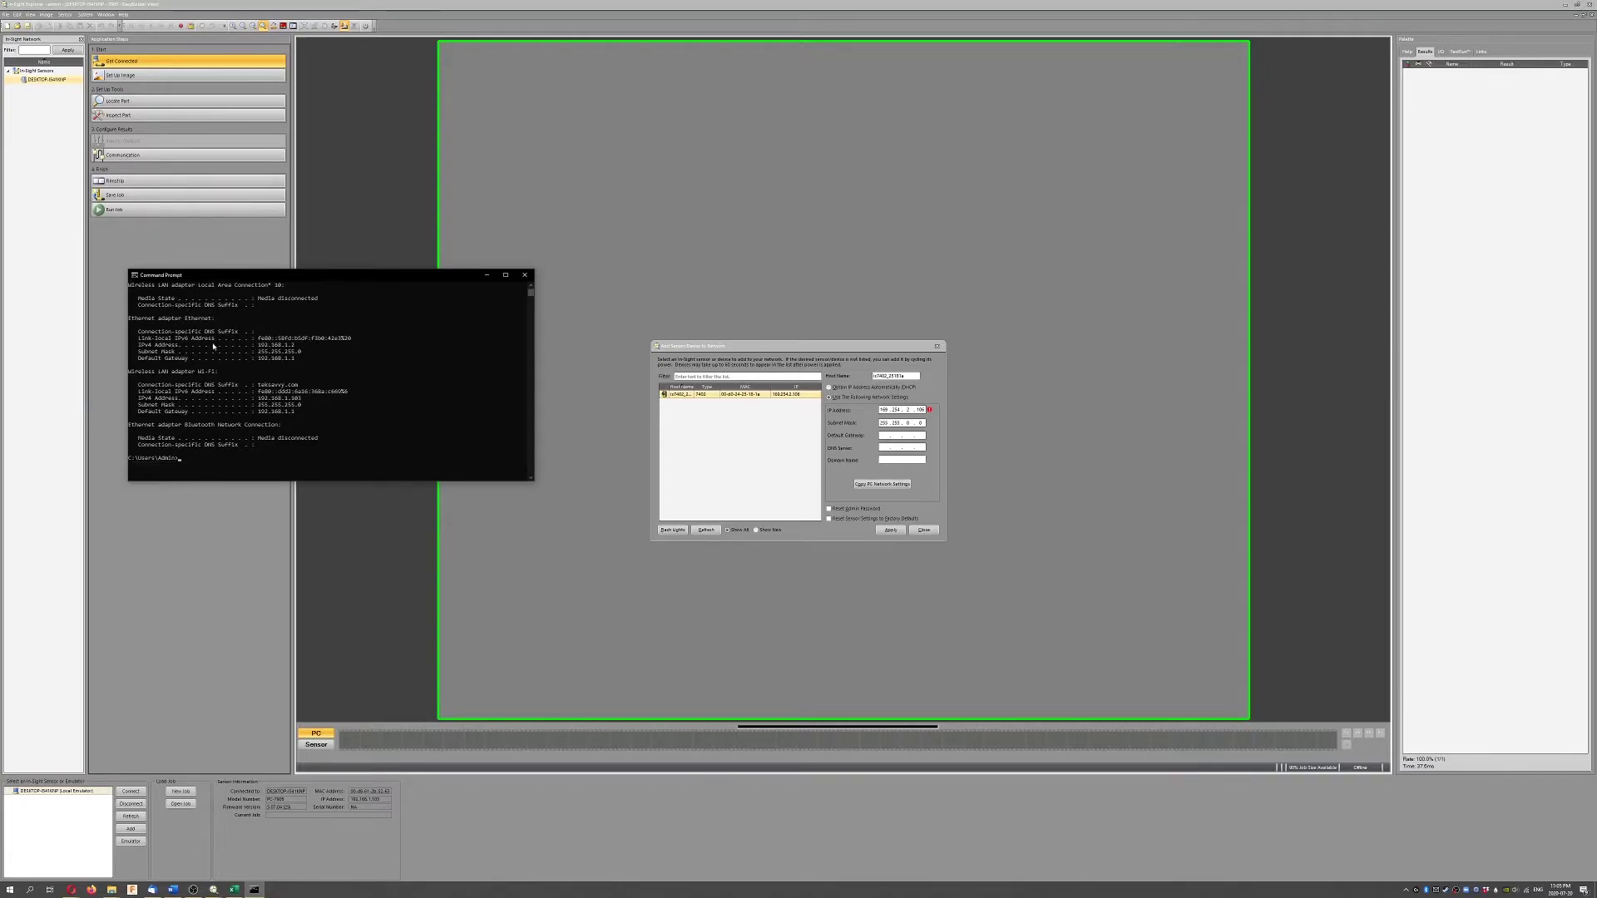
scroll(214, 346, down, 1)
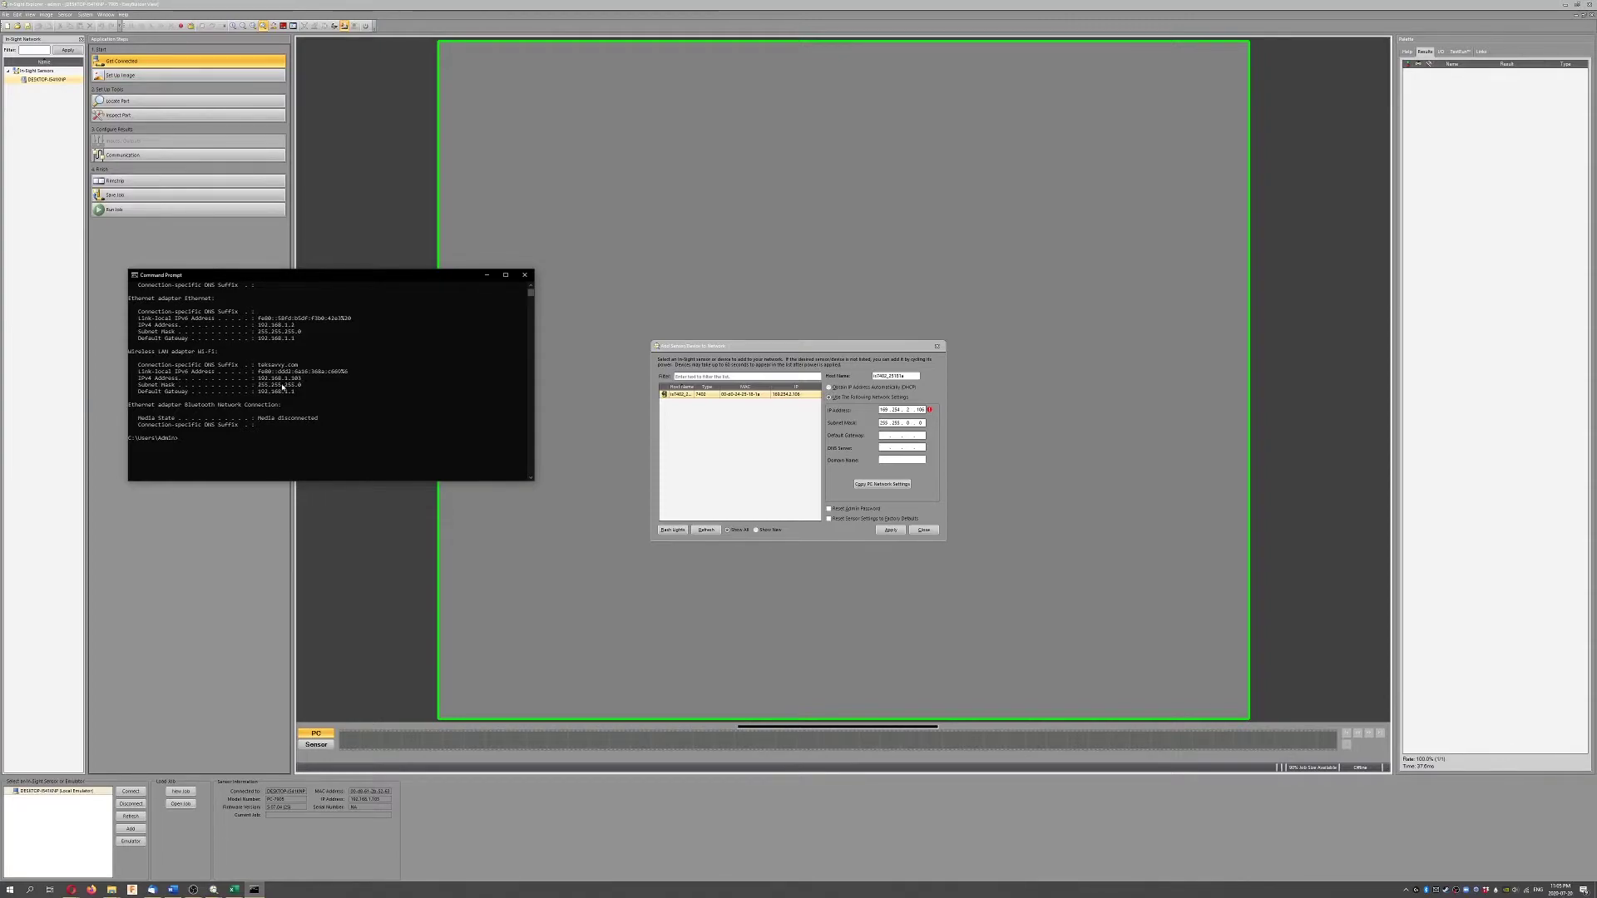
- Copy the subnet mask 255.255.255.0 from ipconfig into the camera's Subnet Mask field
click(896, 423)
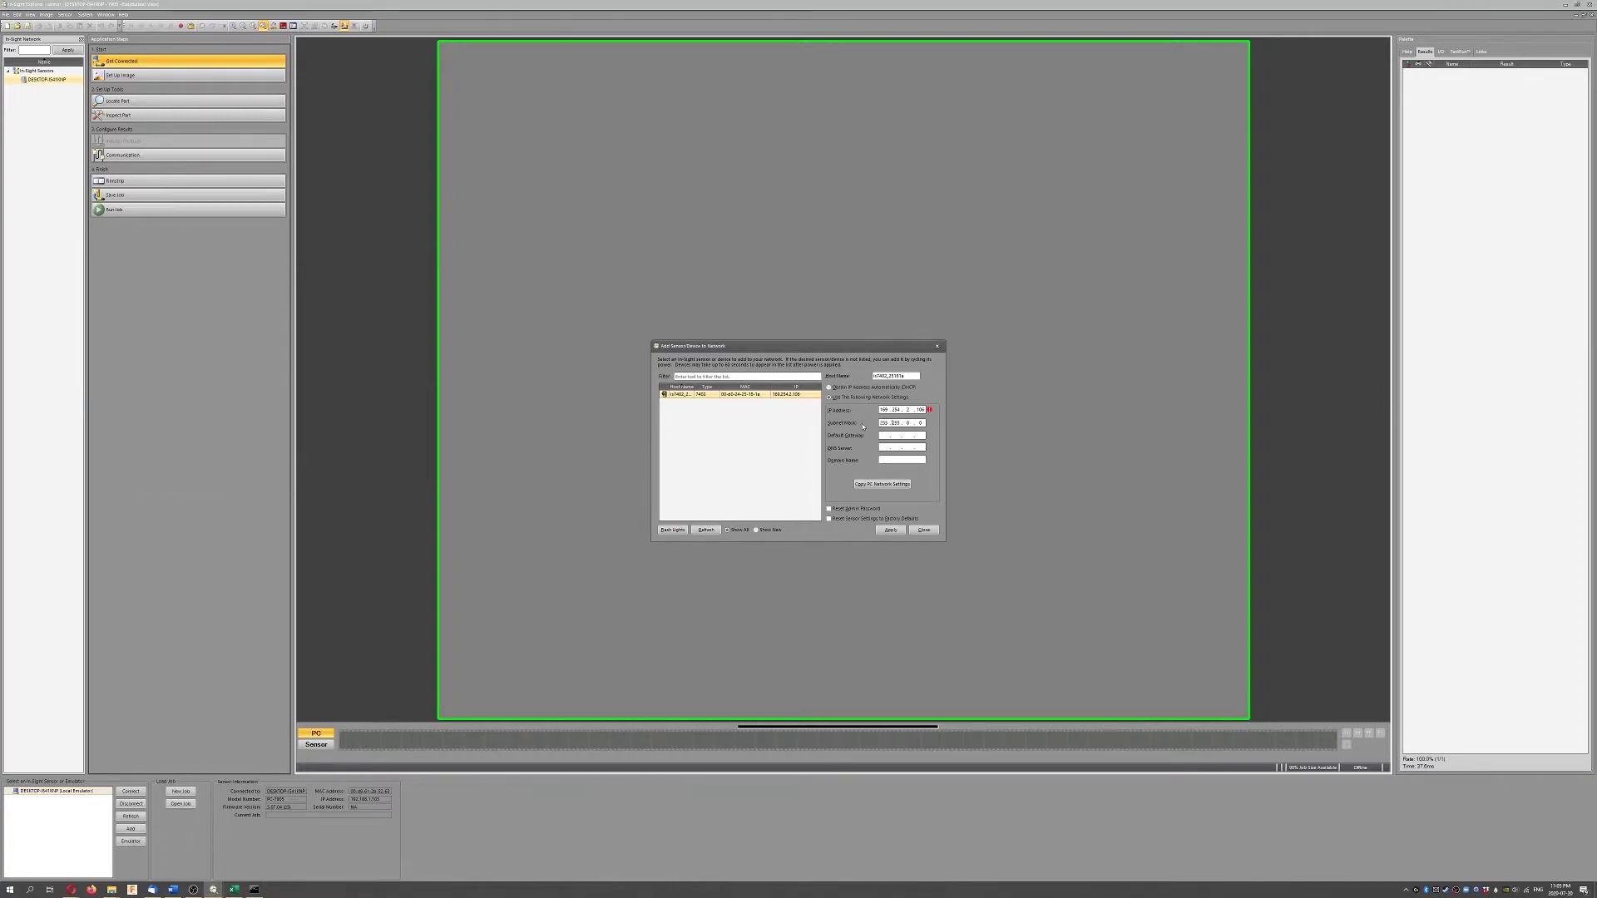
key(alt+Tab)
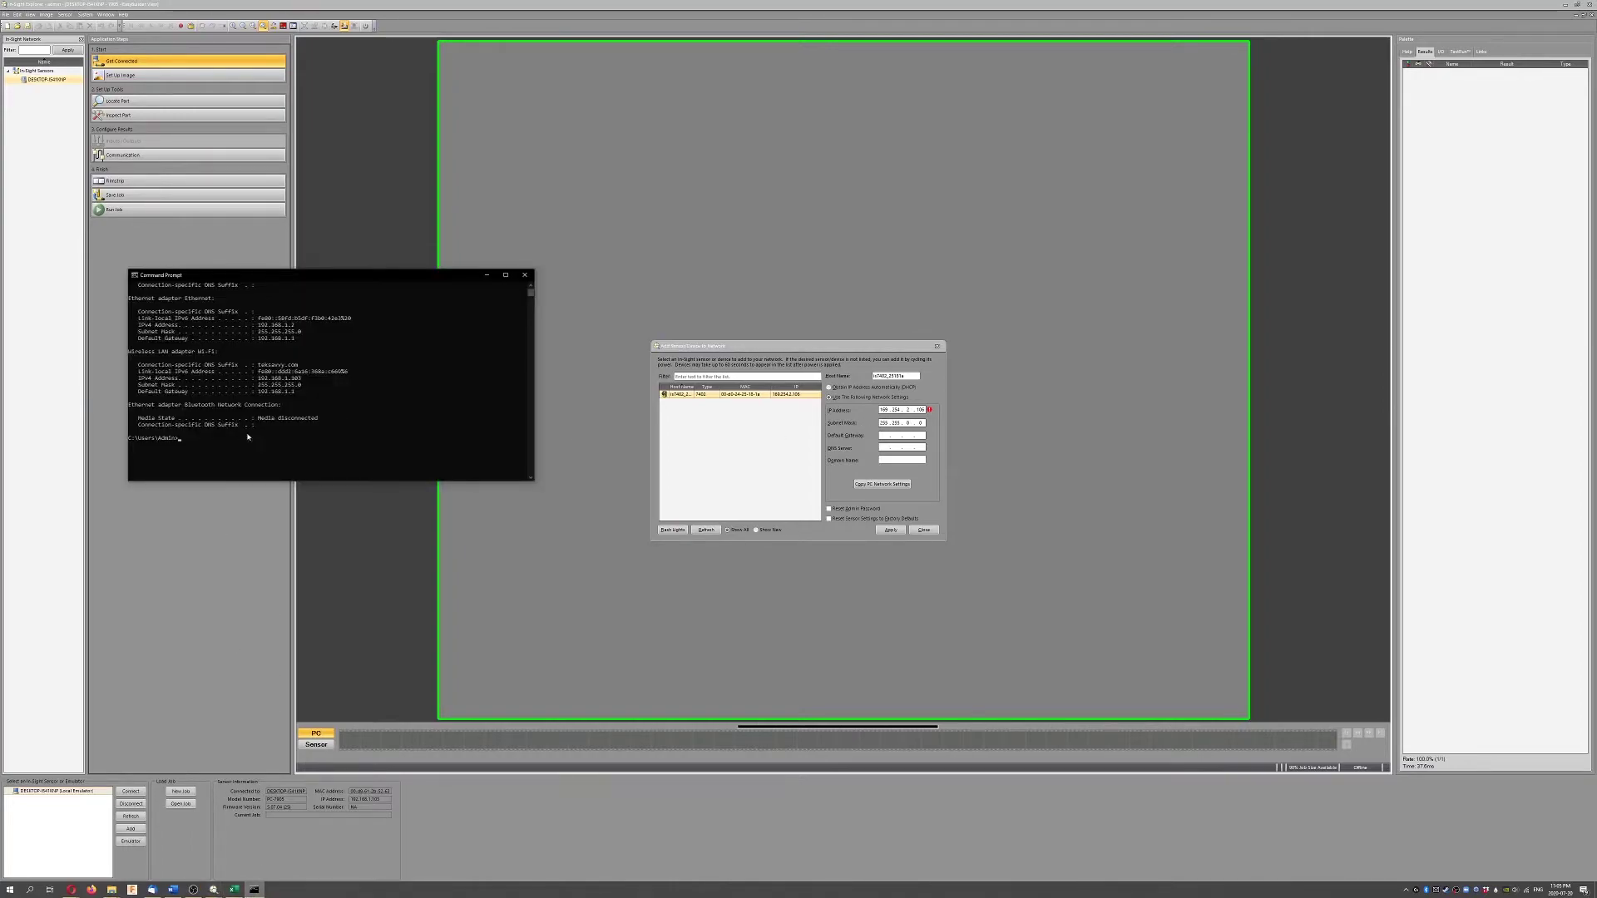
drag(257, 388, 310, 386)
click(883, 423)
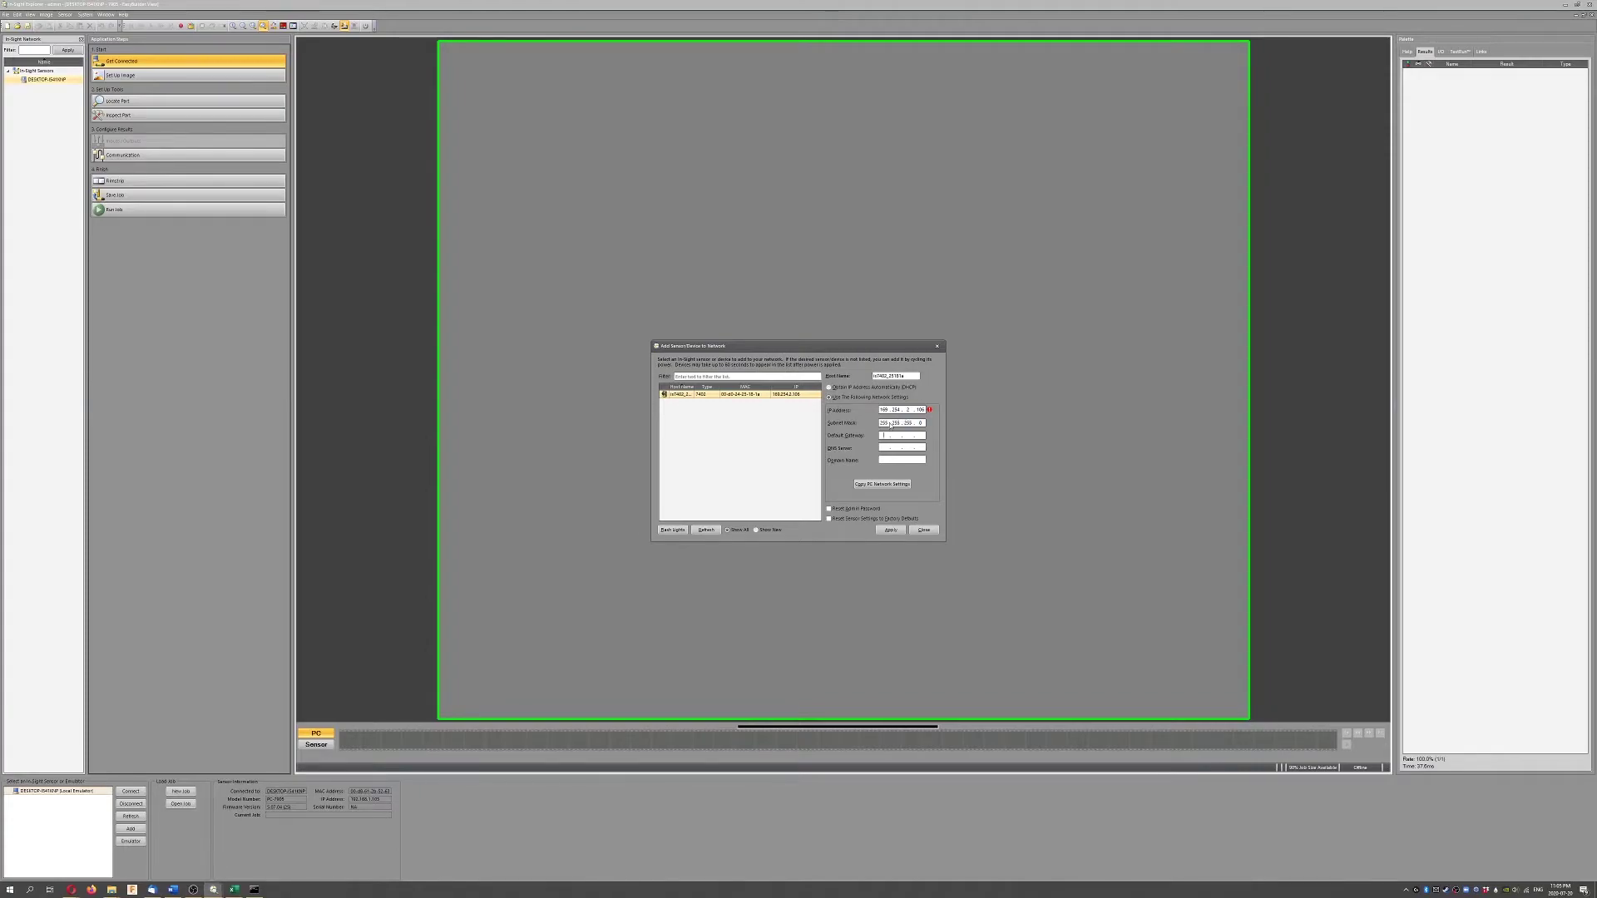
- Give the camera an IP address in the PC's 192.168.1 range, matching 192.168.1.103
click(255, 889)
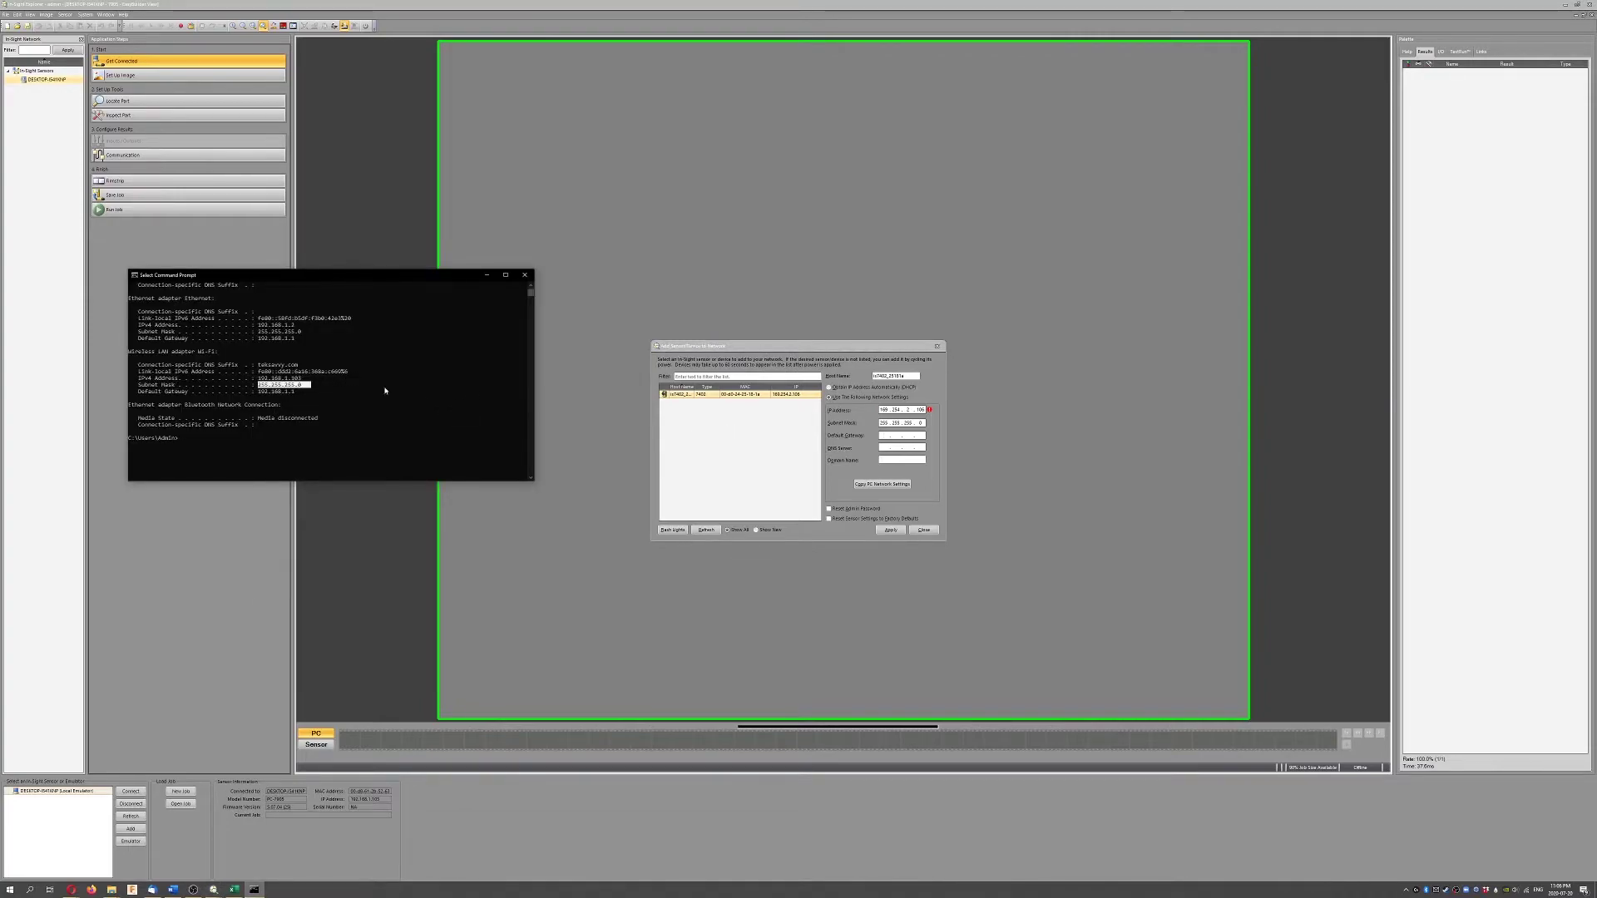
click(262, 378)
drag(262, 380, 296, 384)
double_click(883, 411)
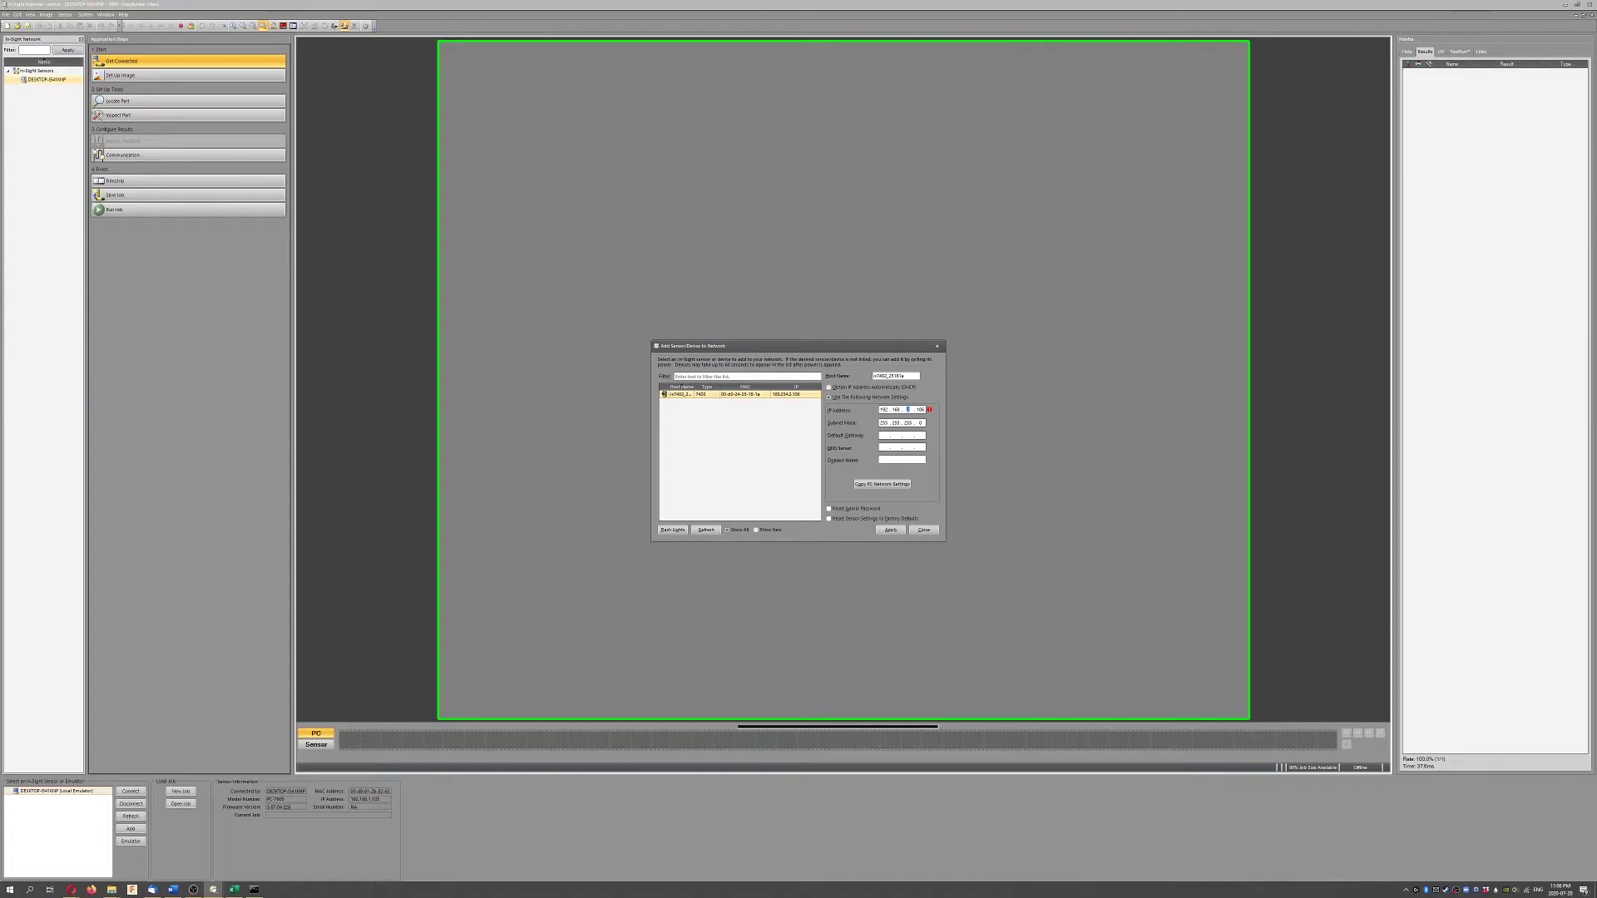
click(263, 892)
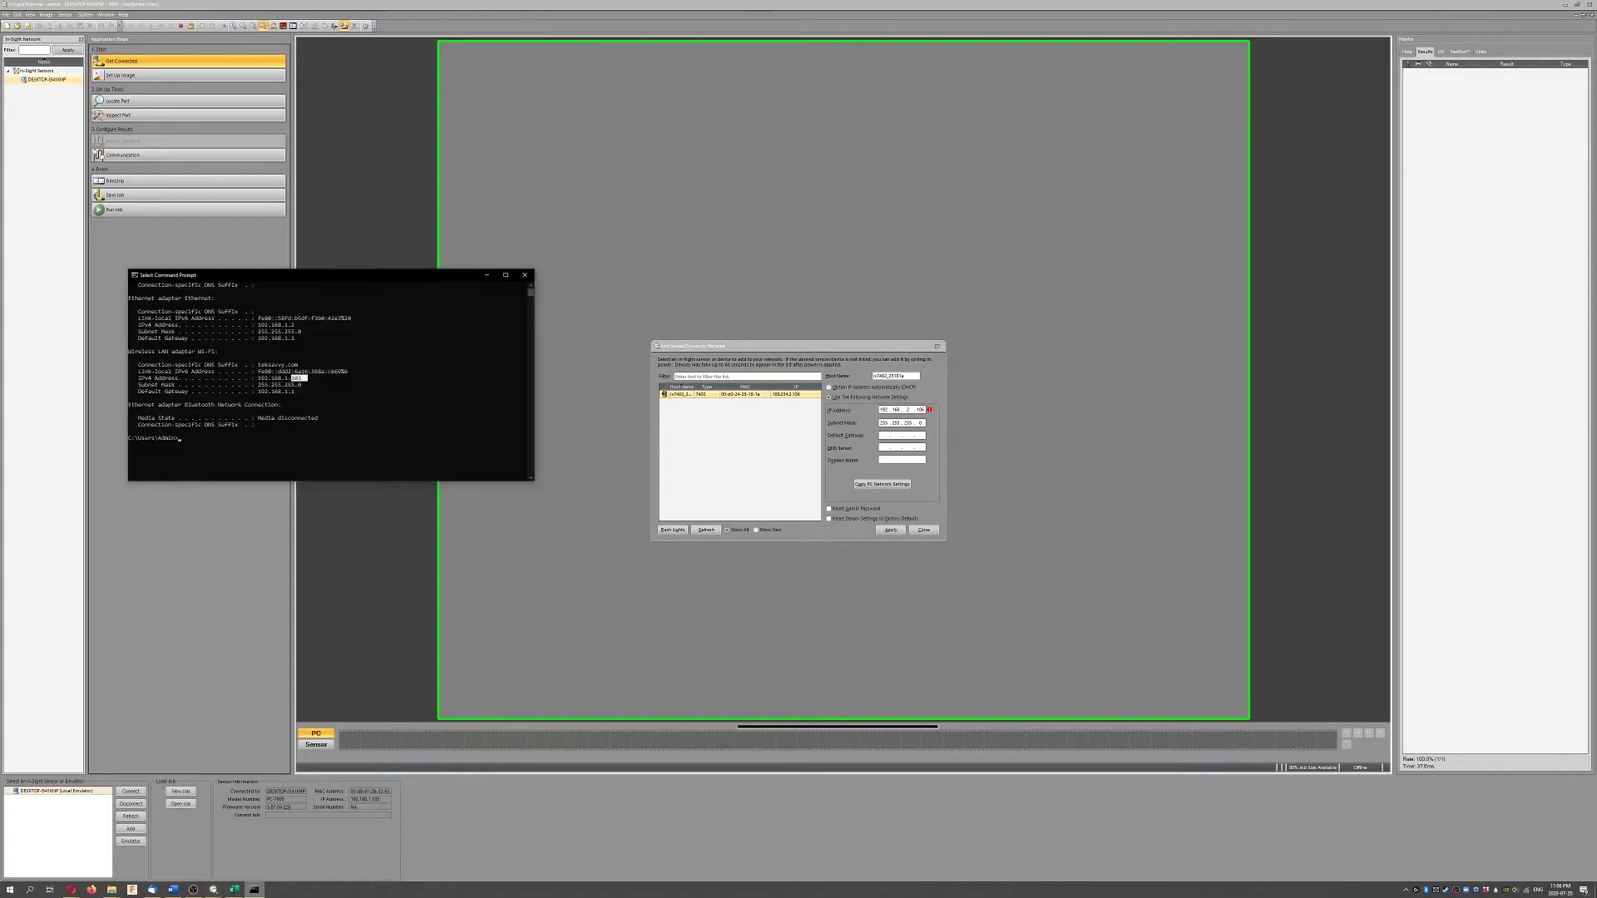
click(734, 604)
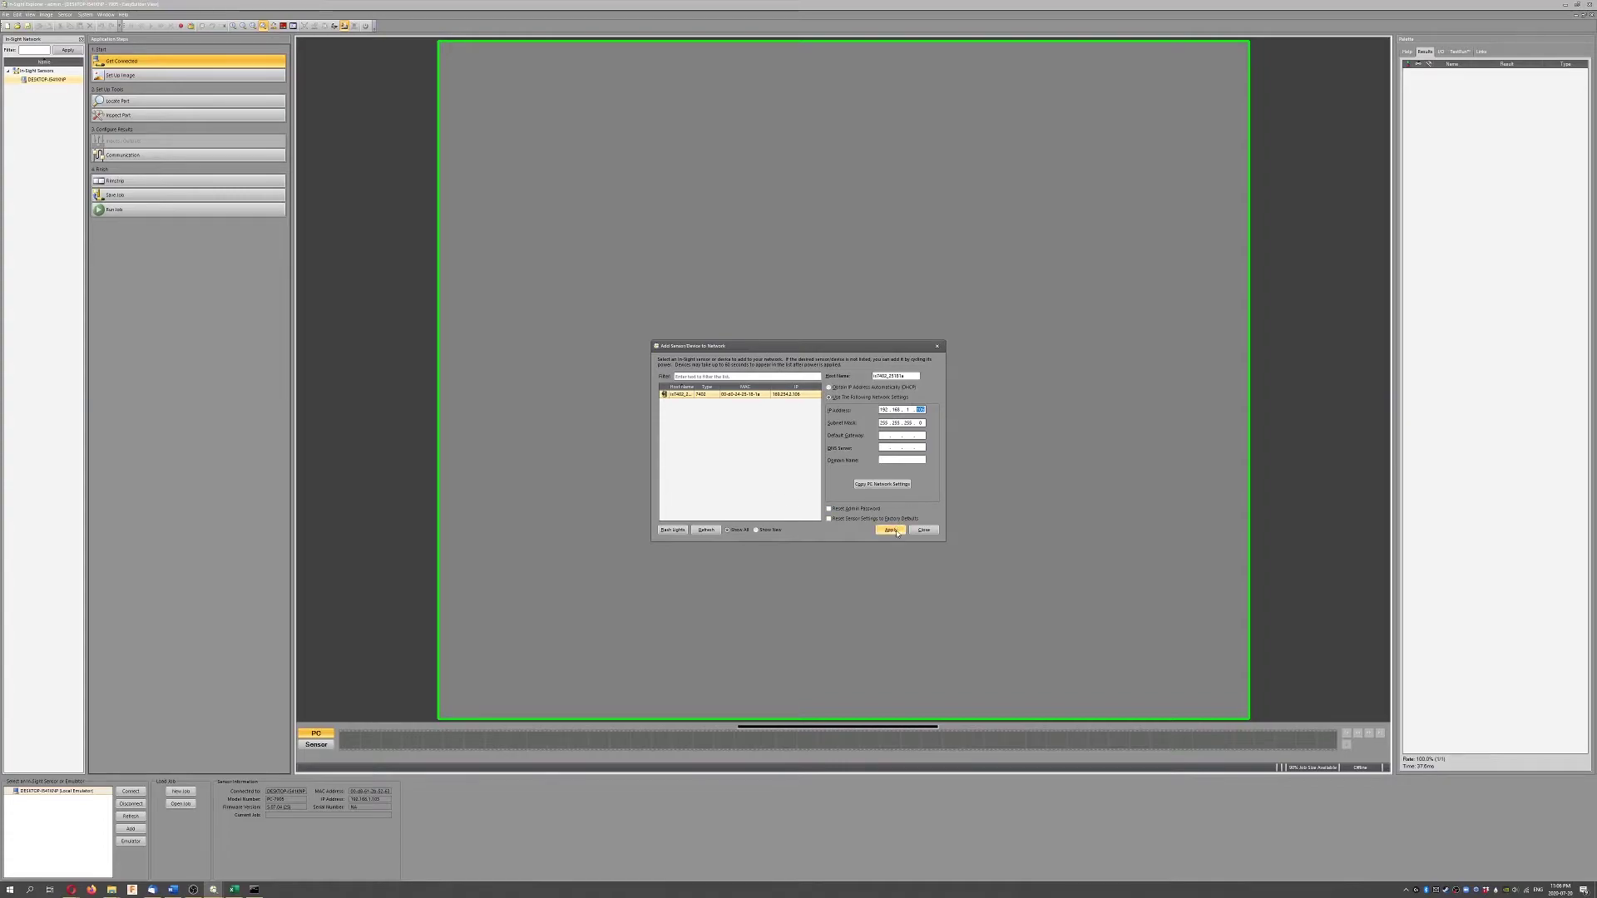
- Apply the static network settings, confirming the warning, success and no-devices messages
click(891, 529)
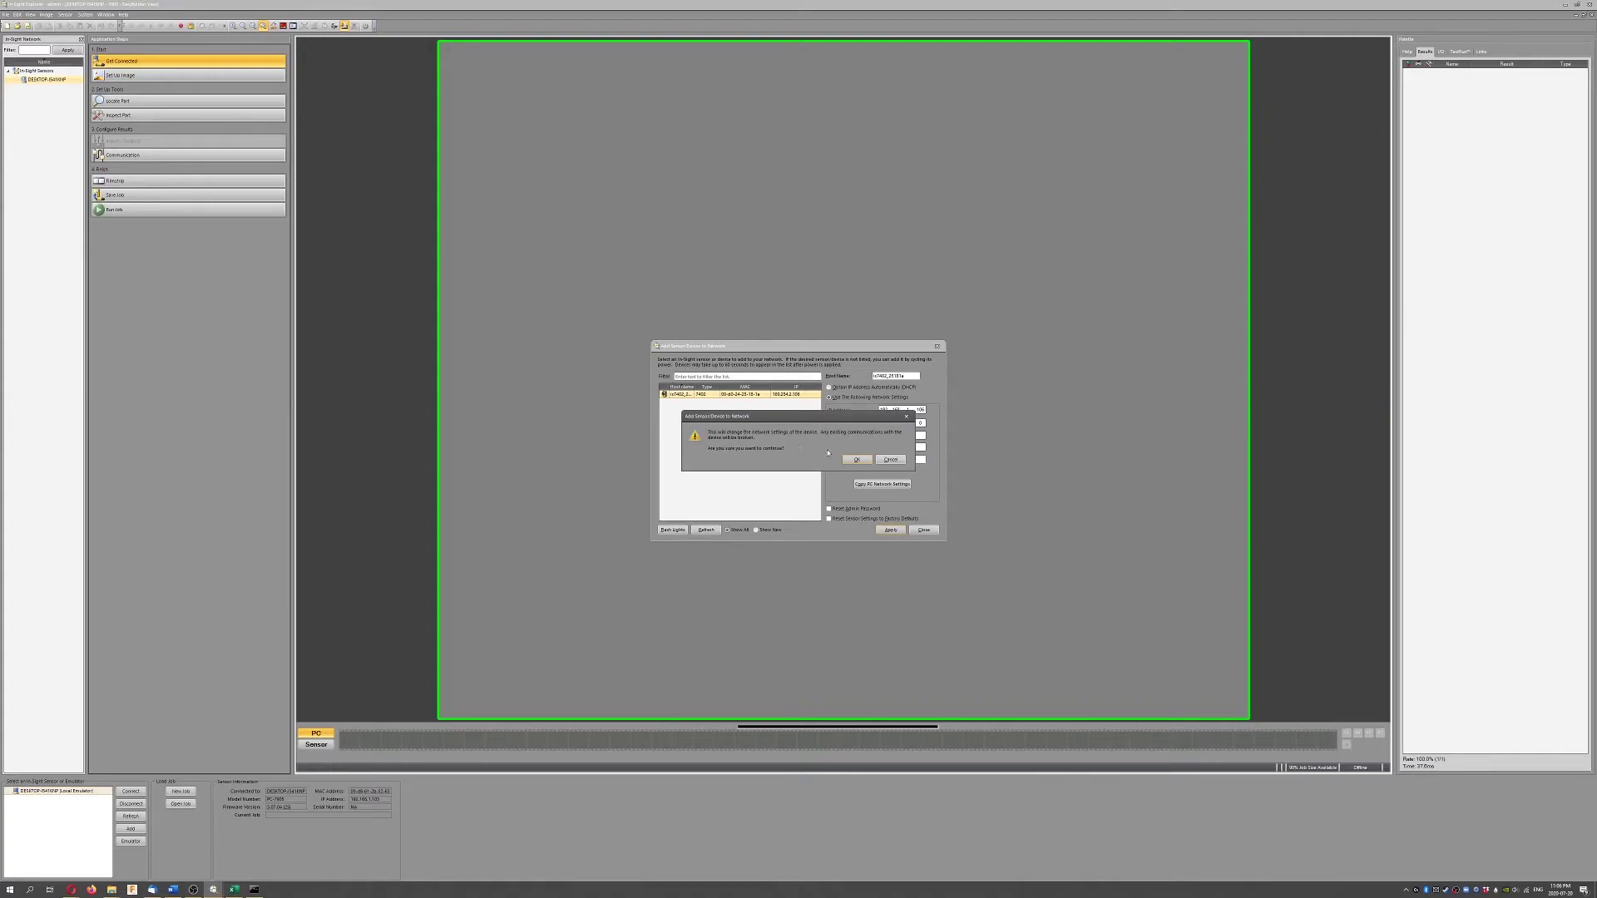
click(857, 459)
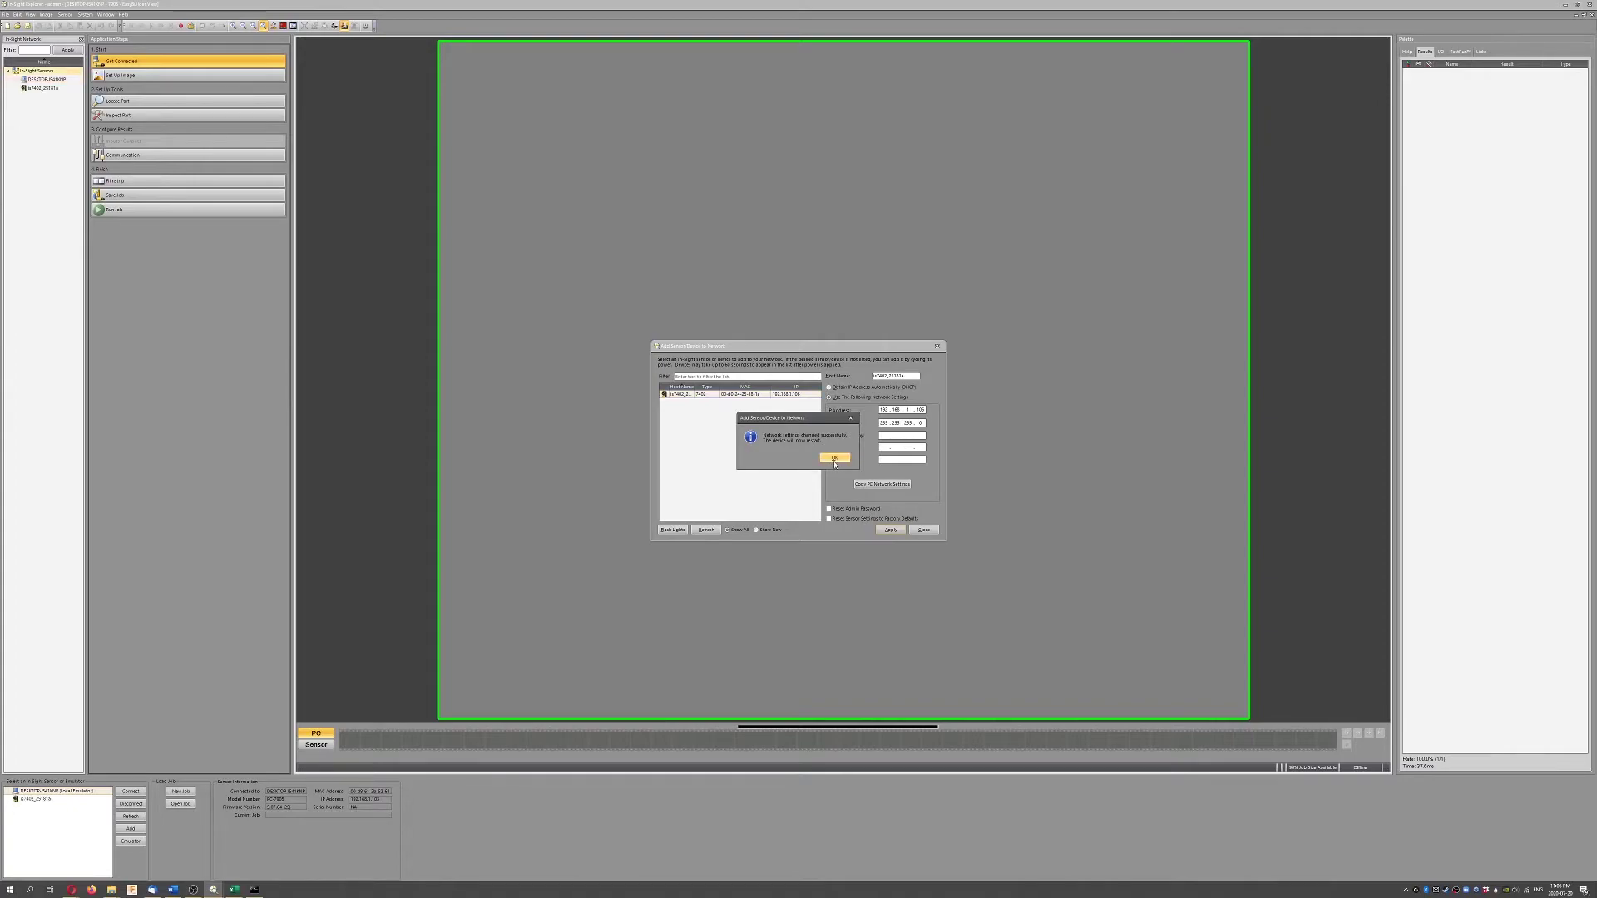
click(834, 459)
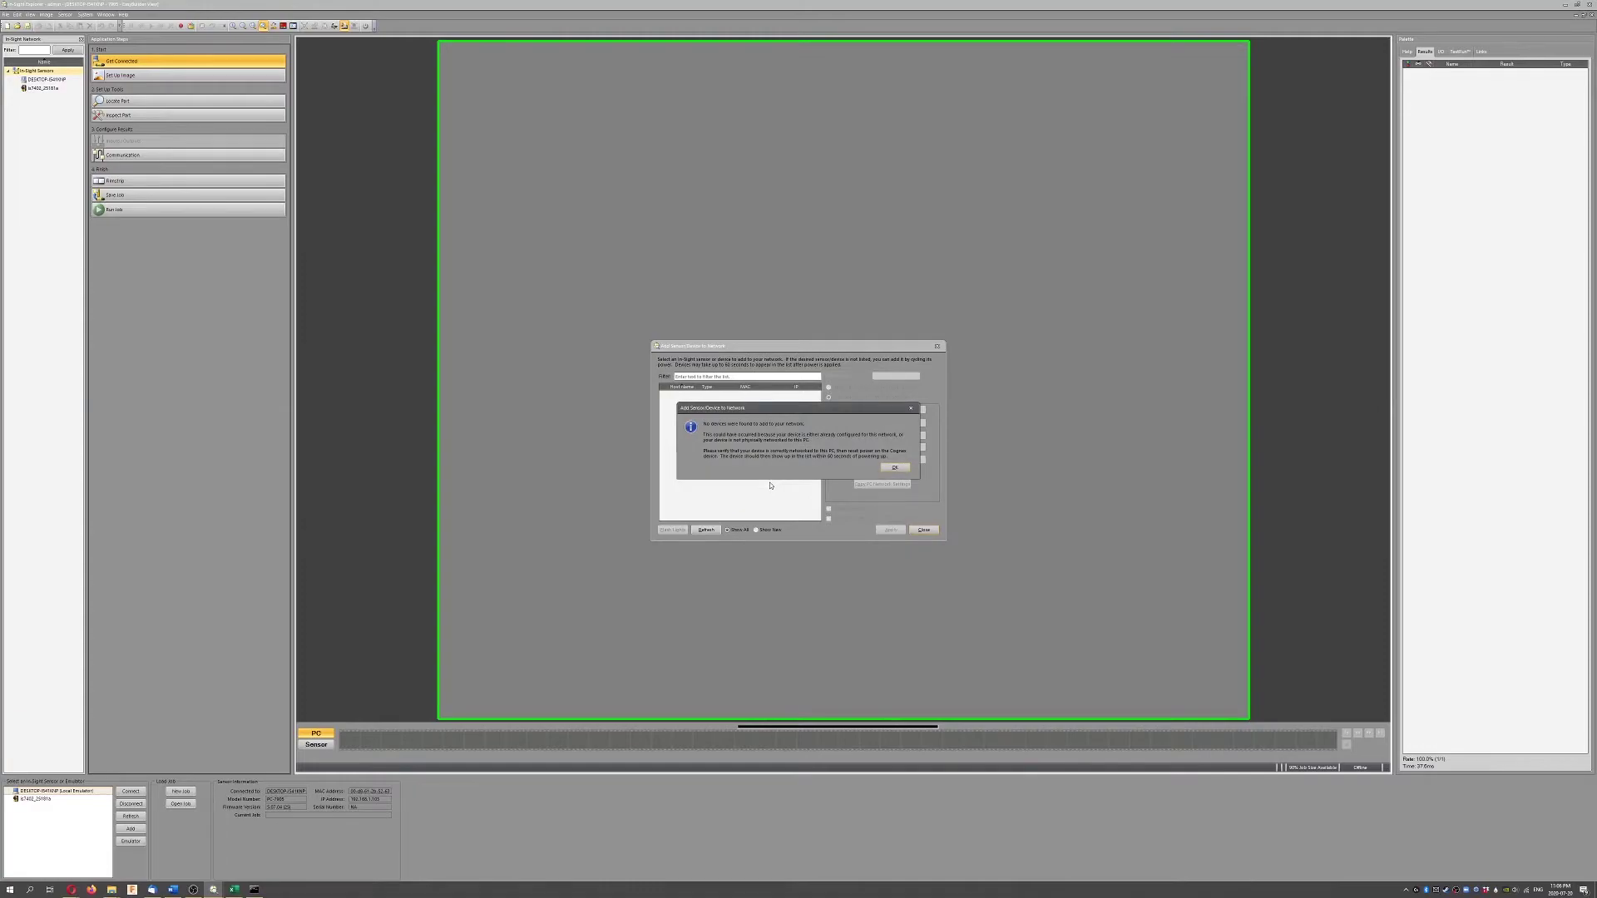
click(892, 469)
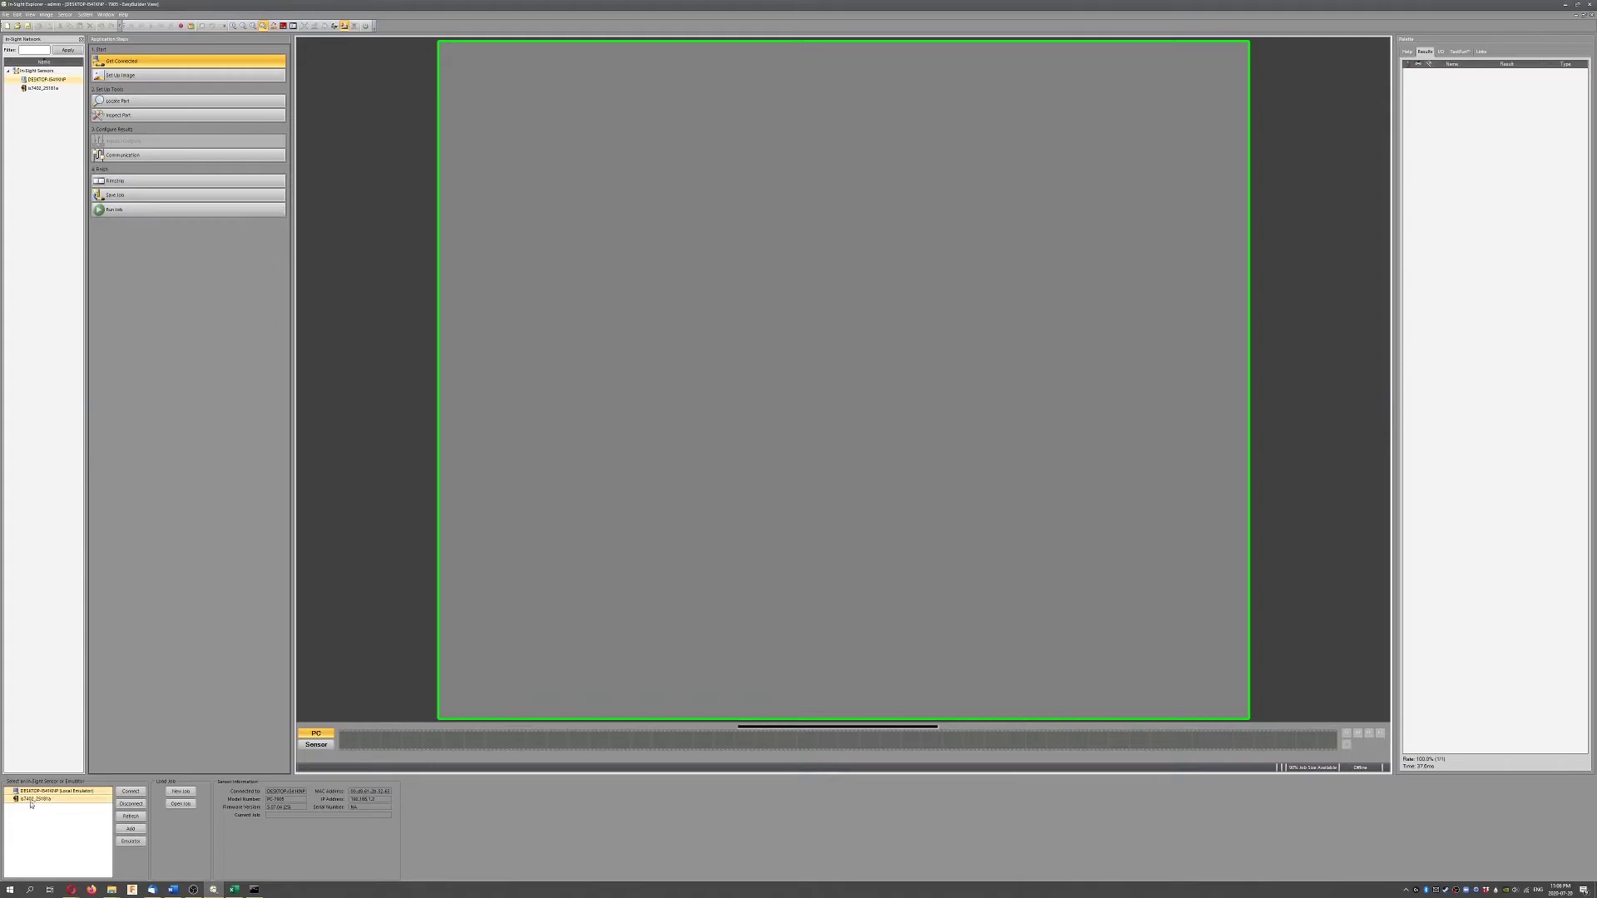
- Close the Add Sensor/Device to Network dialog, leaving is7402 listed under In-Sight Sensors
click(33, 800)
- Connect to the is7402 camera from the sensor list to show its part image
click(71, 798)
click(132, 793)
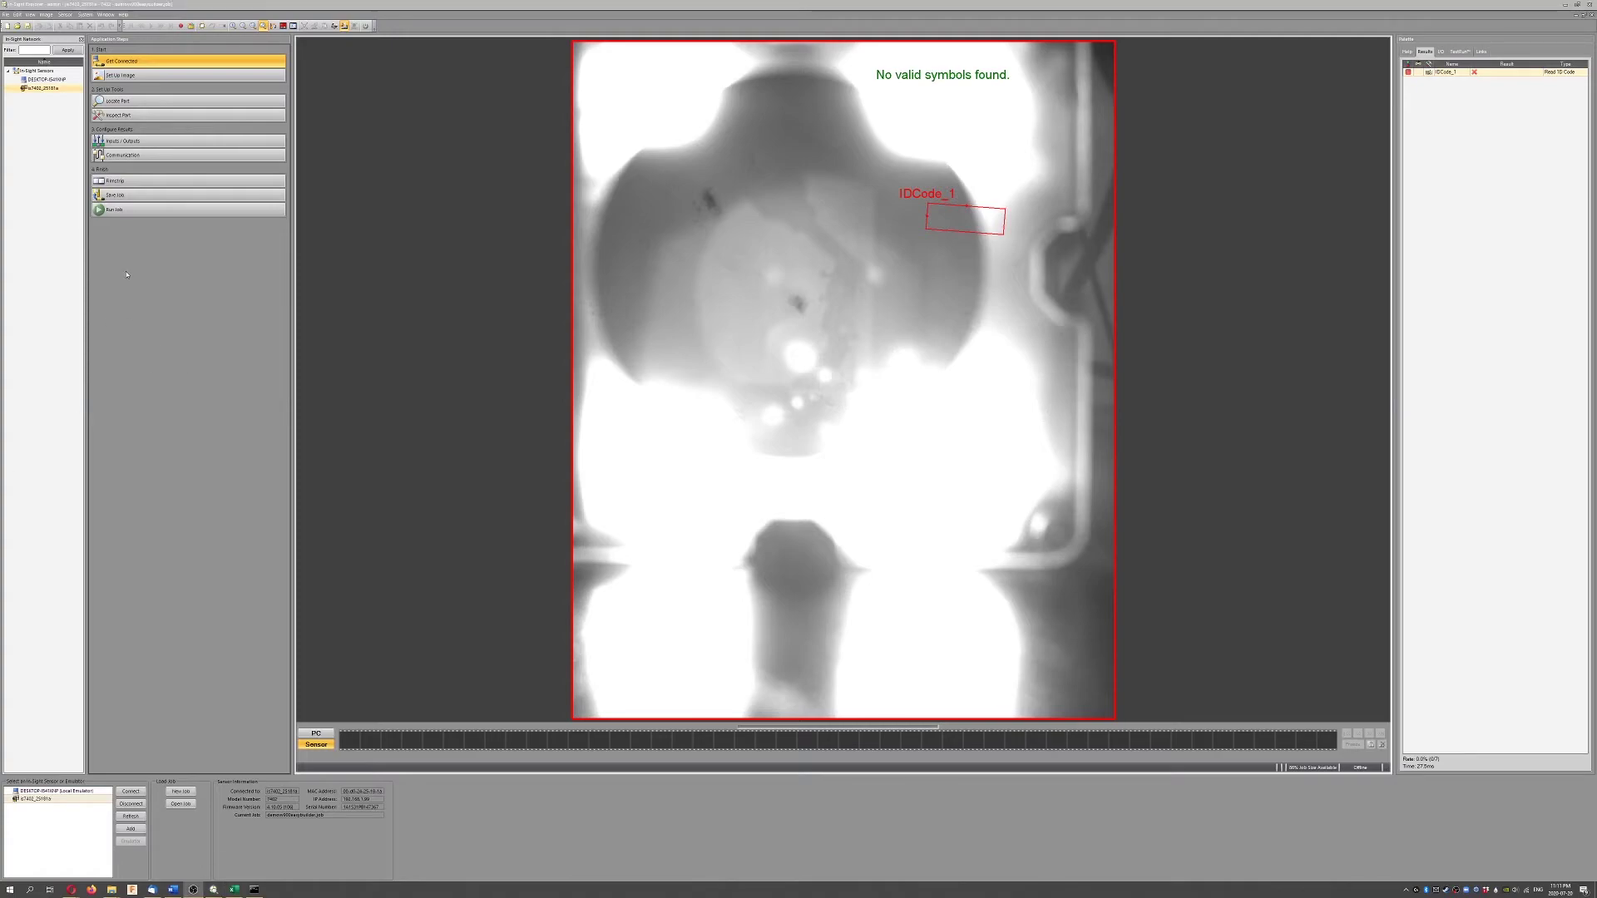
click(85, 14)
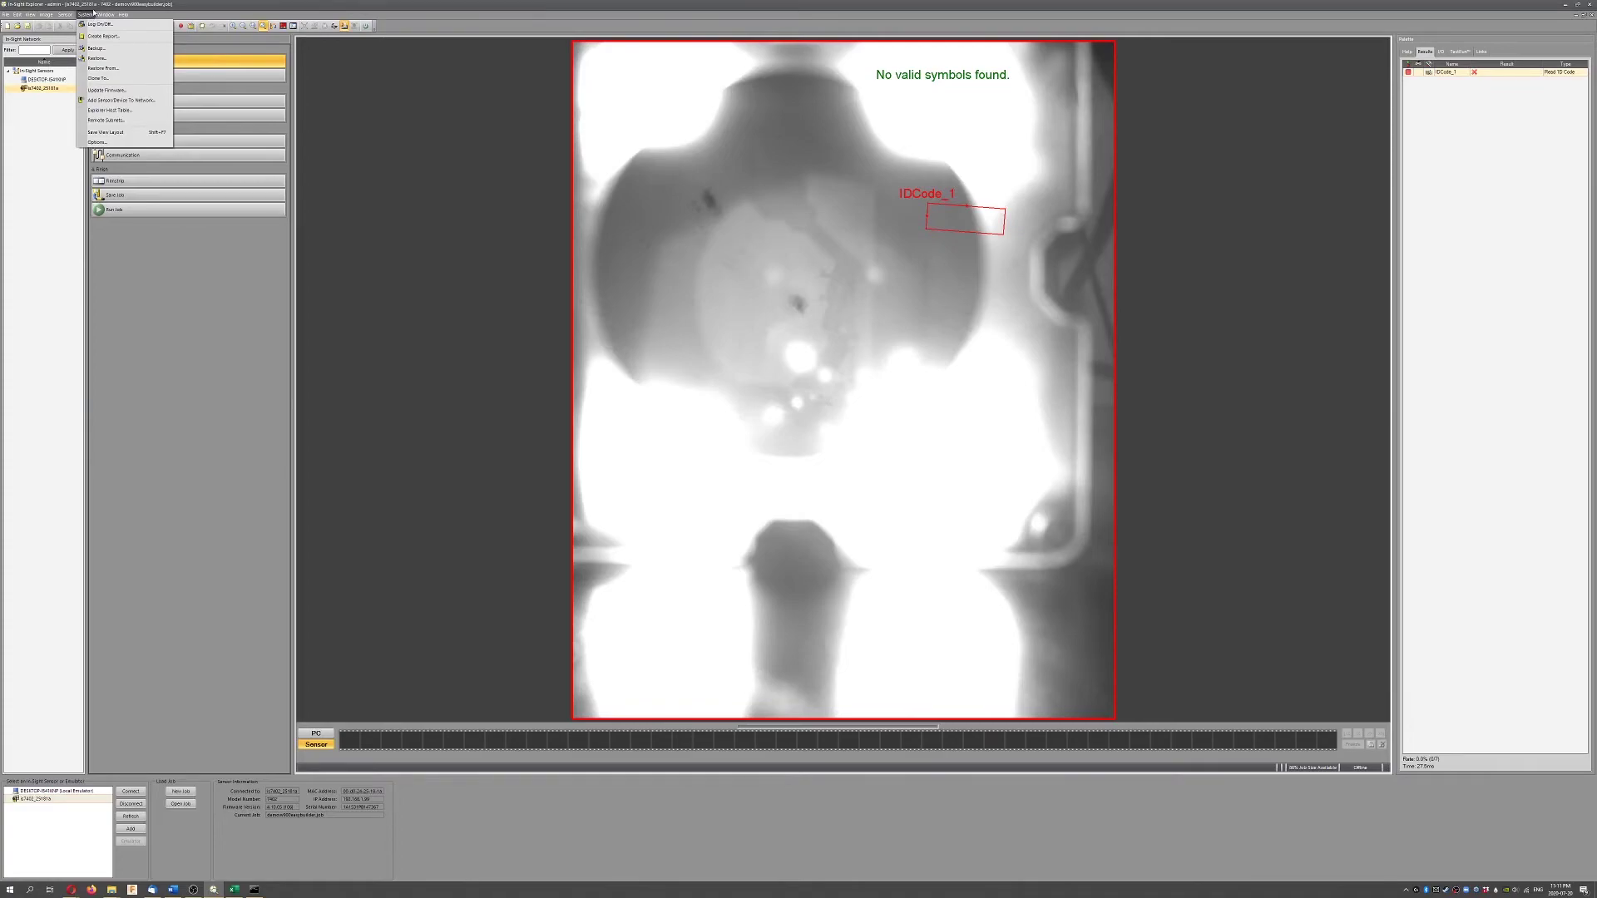
- Reopen the Add Sensor/Device to Network dialog, refresh, and select the camera at 192.168.1.99
click(124, 100)
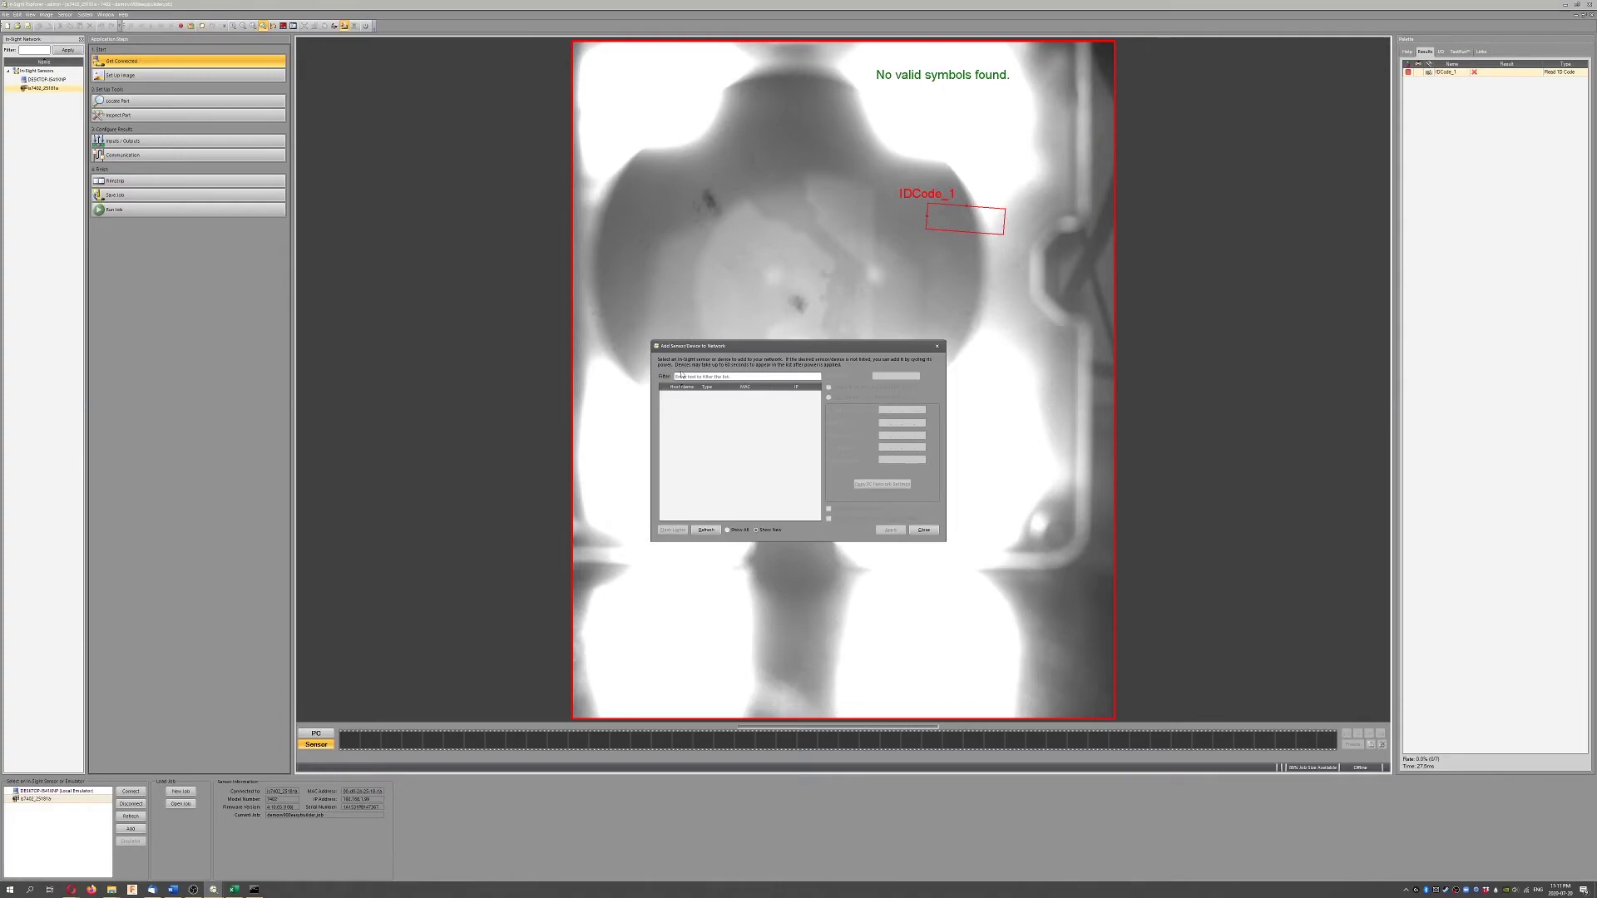
click(707, 530)
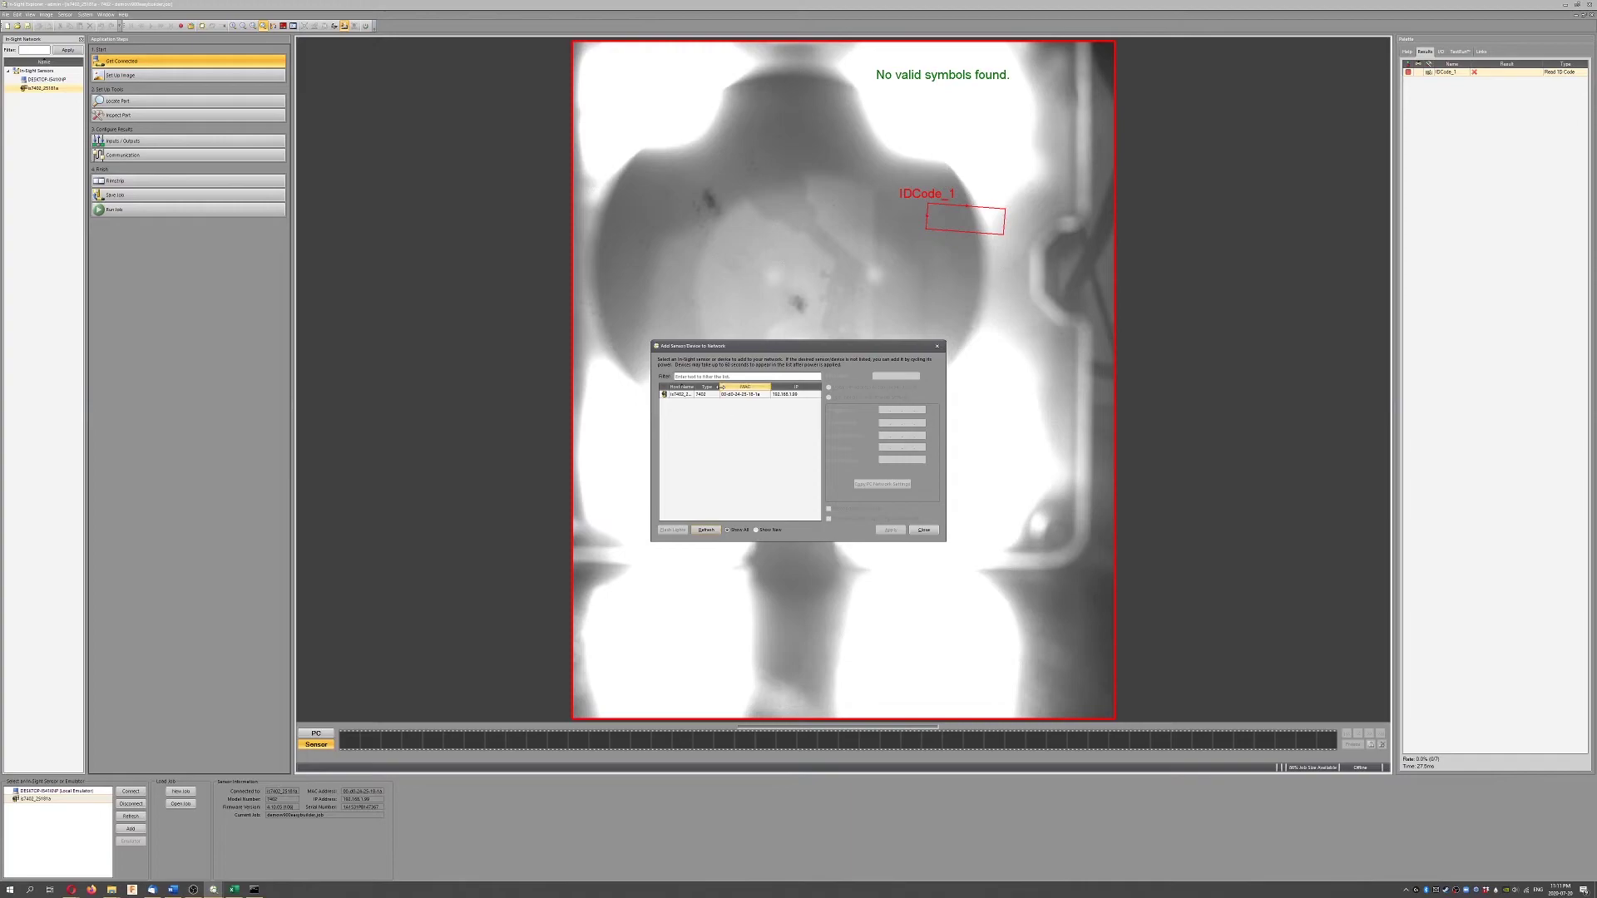
click(706, 394)
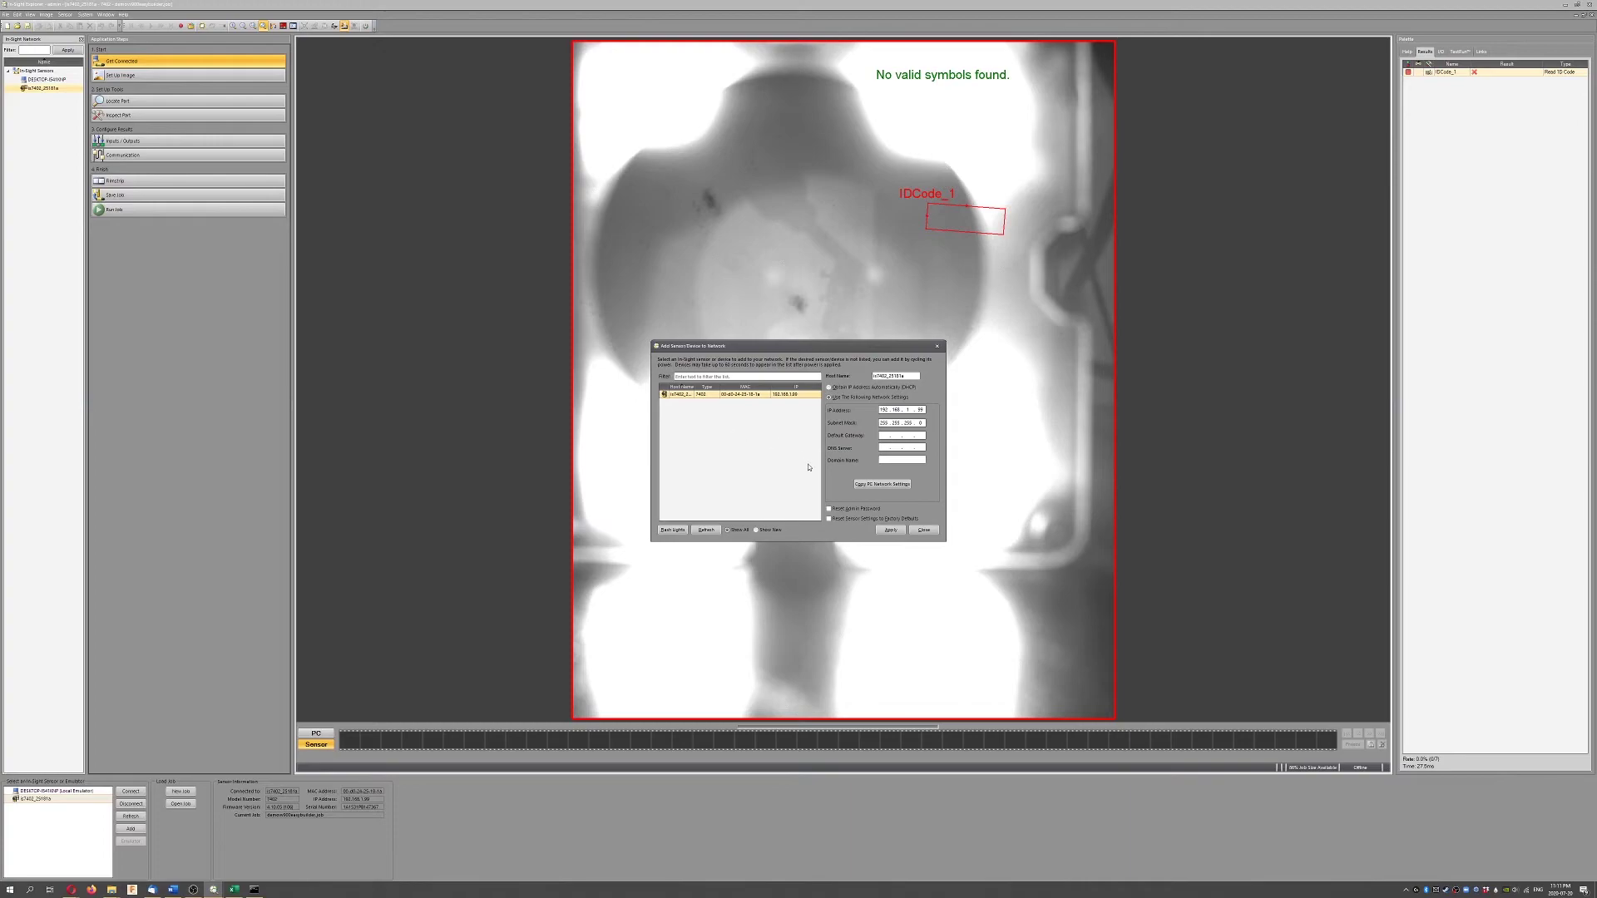
- Flash the is7402 camera's lights to identify the physical unit
click(671, 531)
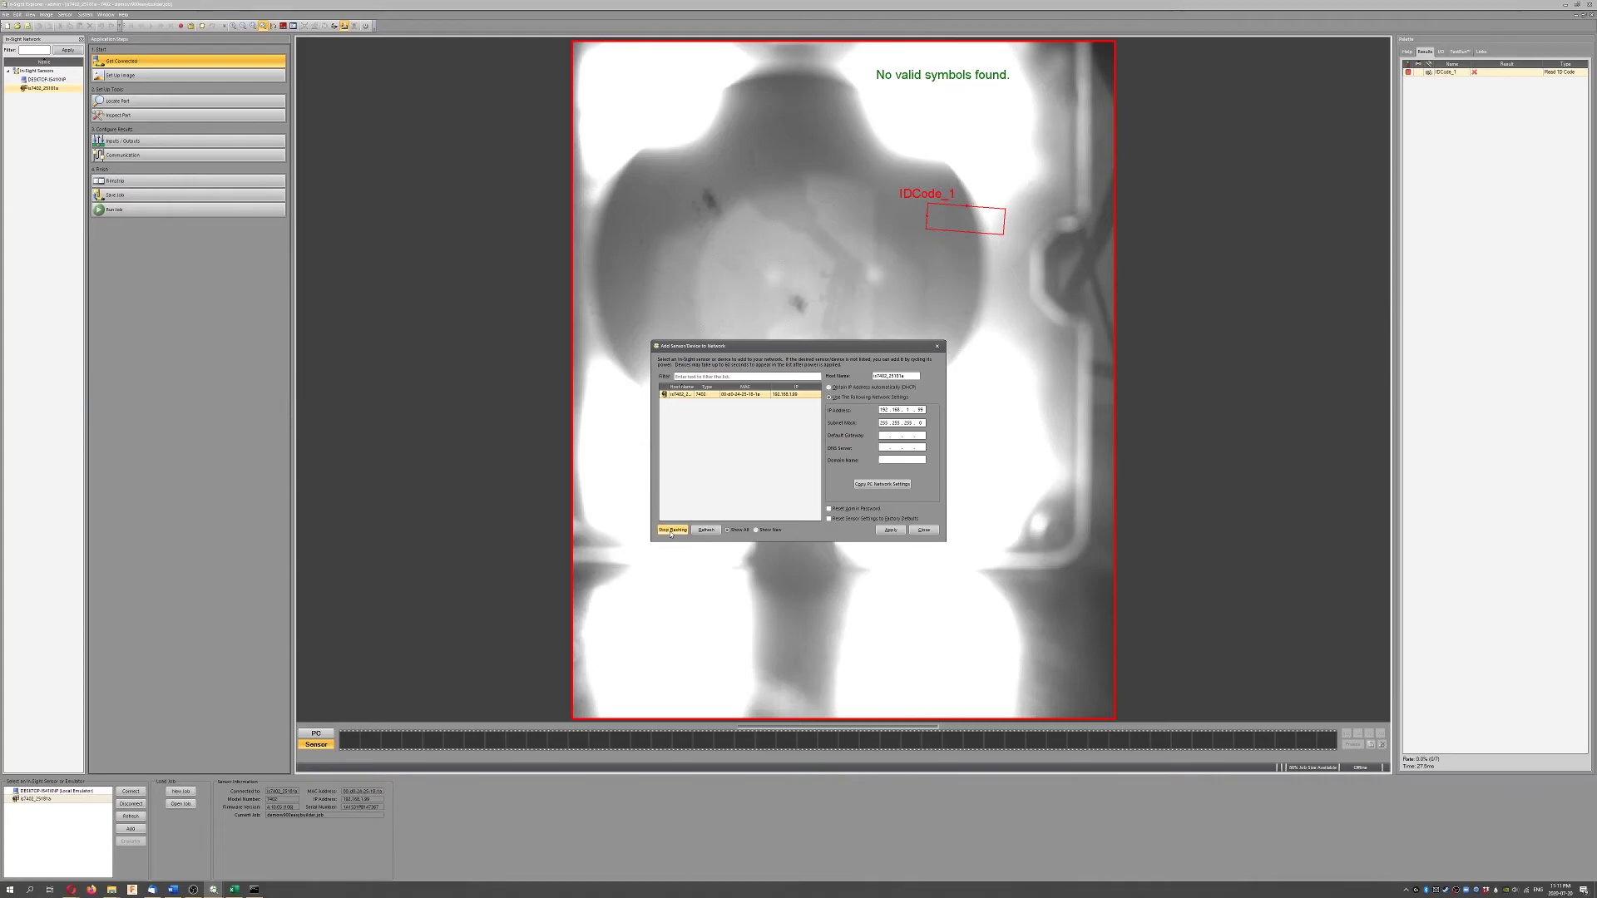